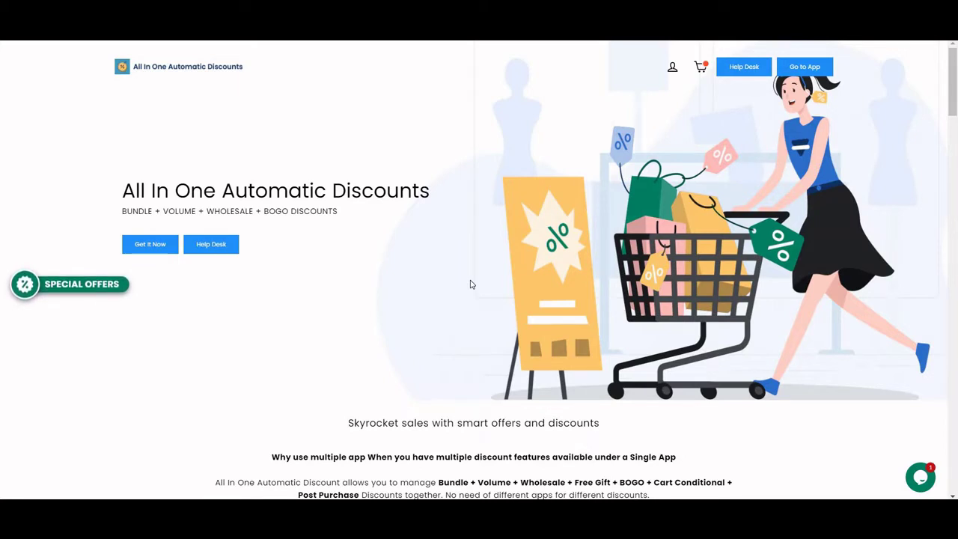
# Step: Open and close the storefront cart drawer that shows the discounted dress
pyautogui.click(700, 78)
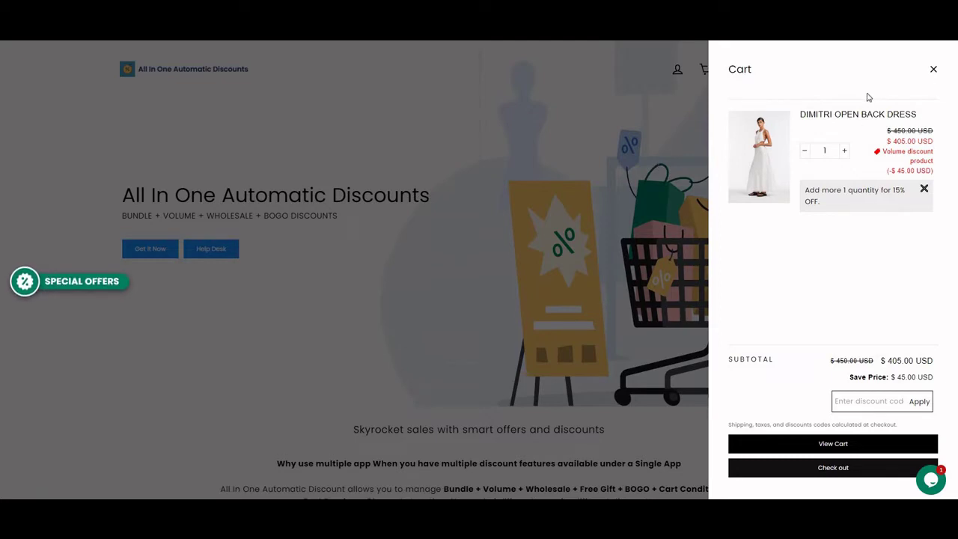
pyautogui.click(631, 172)
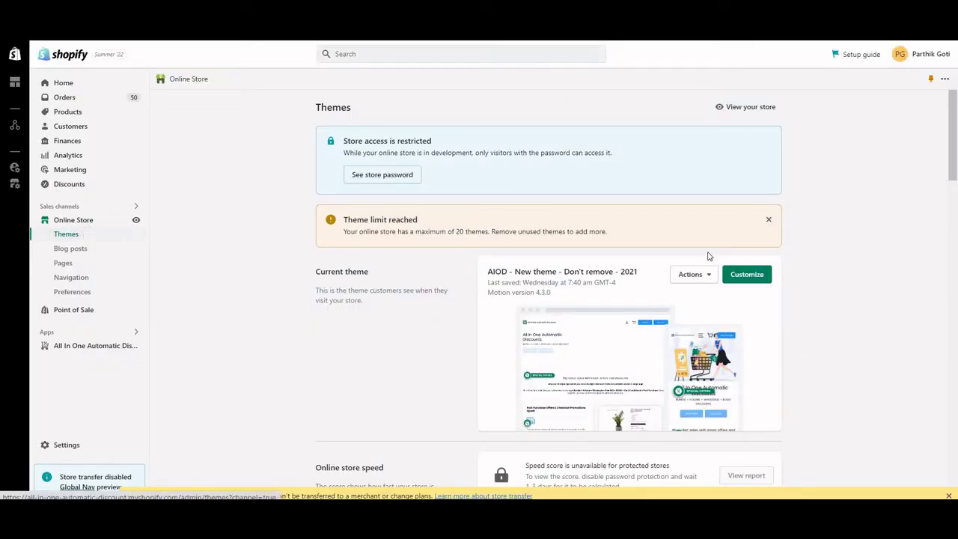
# Step: In the theme editor, set Cart and currencies cart type to Page and save
pyautogui.click(748, 275)
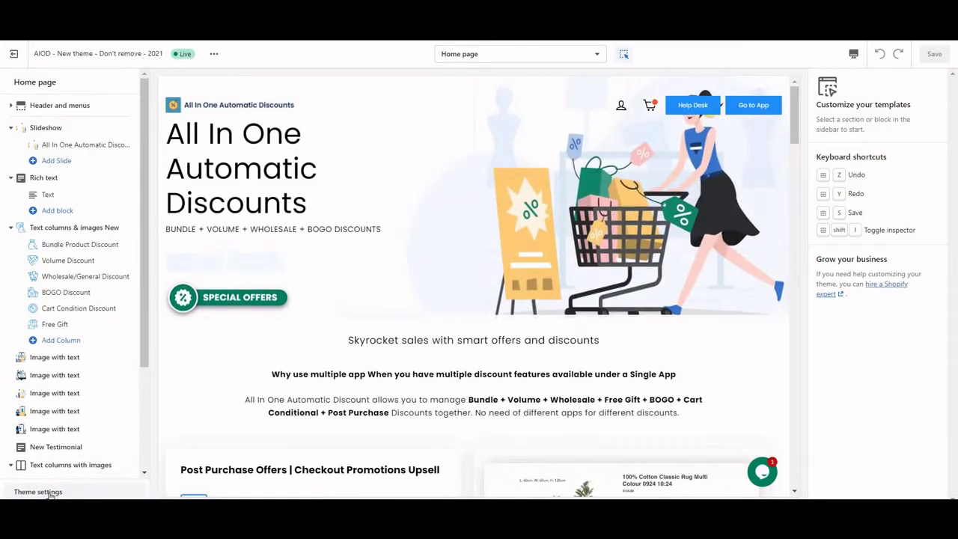
pyautogui.click(876, 216)
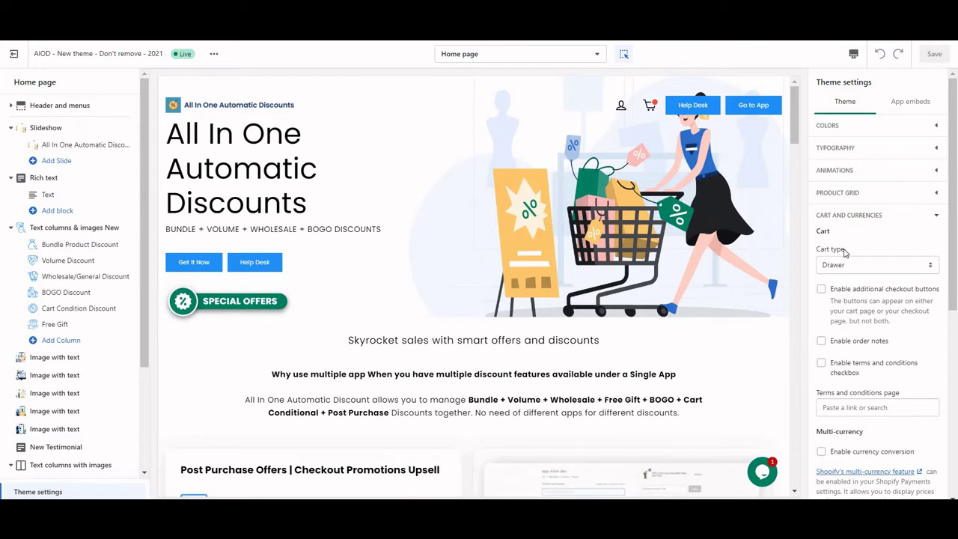
pyautogui.click(857, 266)
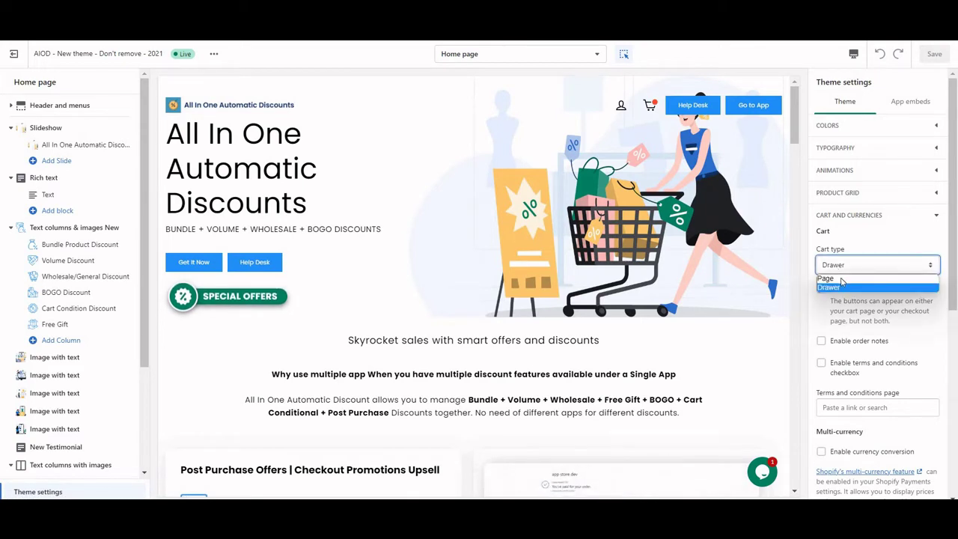
pyautogui.click(841, 281)
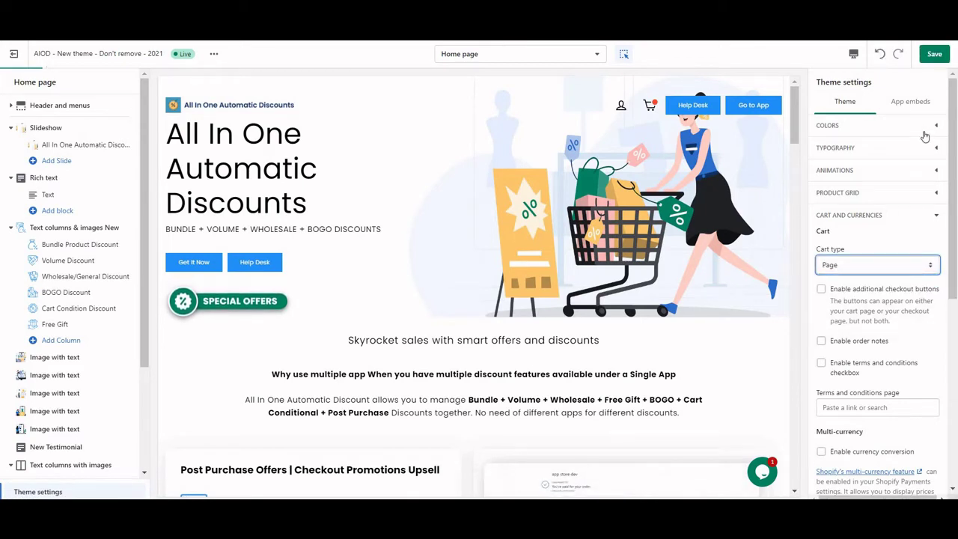
pyautogui.click(933, 54)
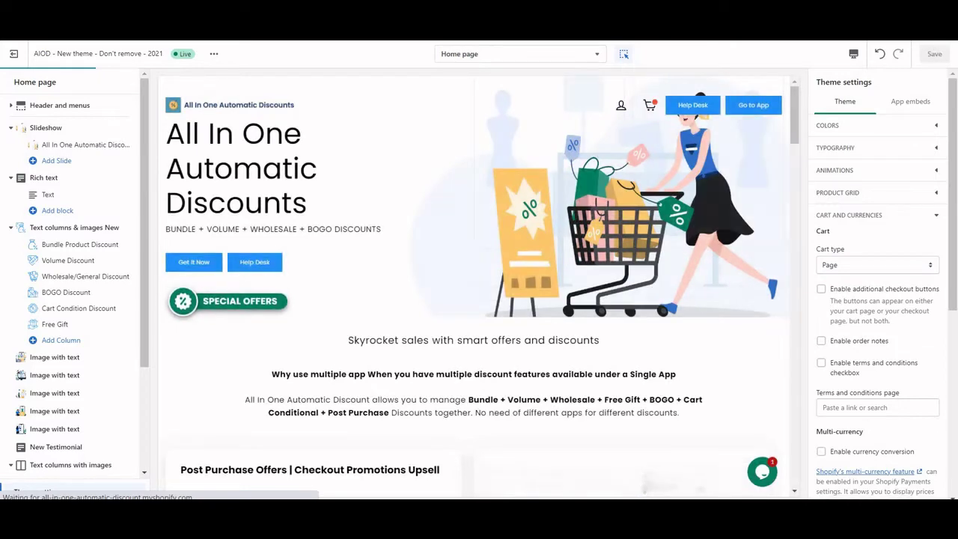
pyautogui.click(659, 34)
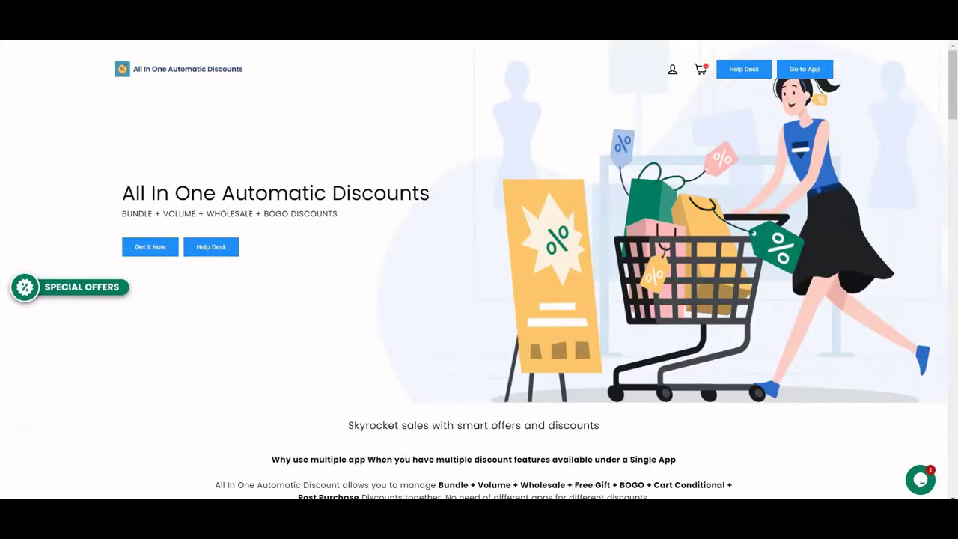
# Step: Reload the storefront, hide the preview bar, and go to the All In One Automatic Discount app
pyautogui.press('F5')
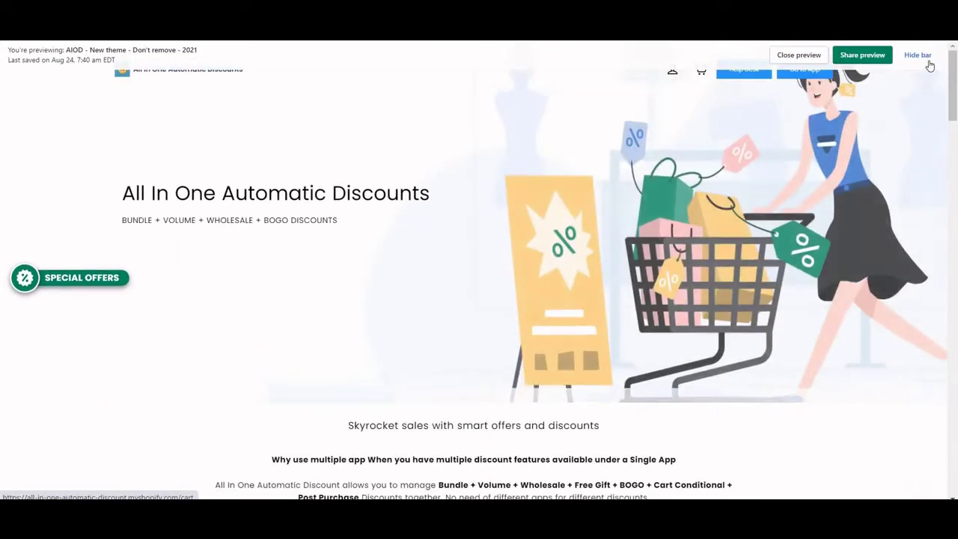
pyautogui.click(917, 55)
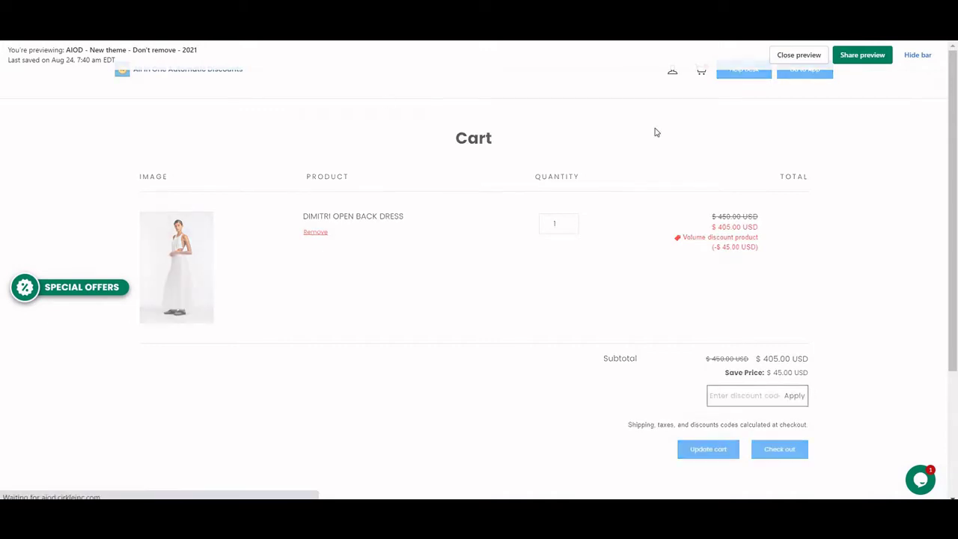
pyautogui.click(927, 55)
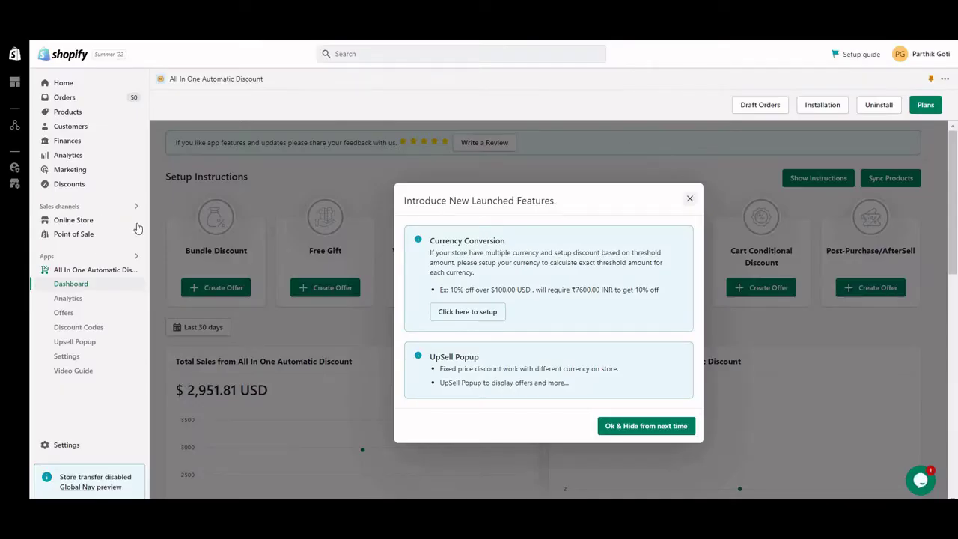
pyautogui.click(75, 272)
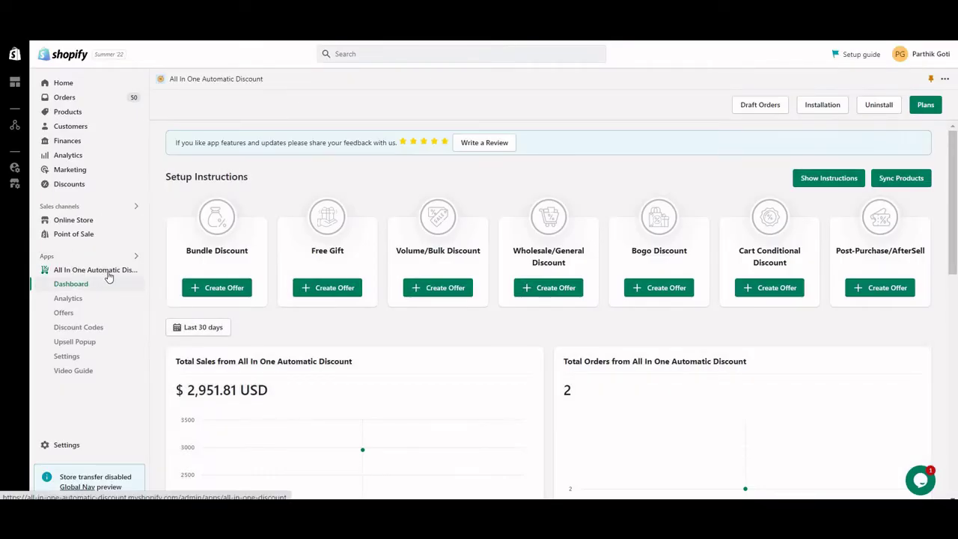
# Step: Go to the discount app's Settings and choose Cart Drawer Setting
pyautogui.click(67, 356)
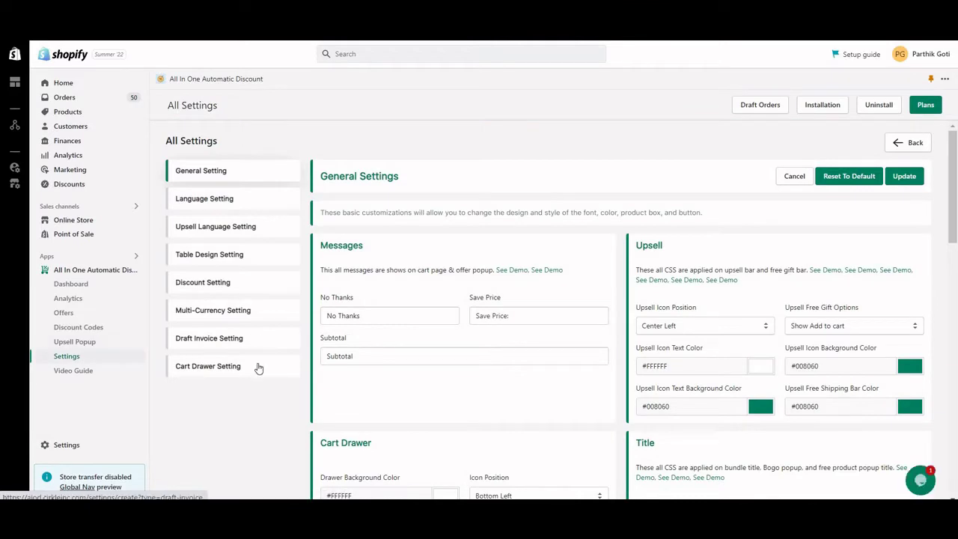
pyautogui.click(239, 372)
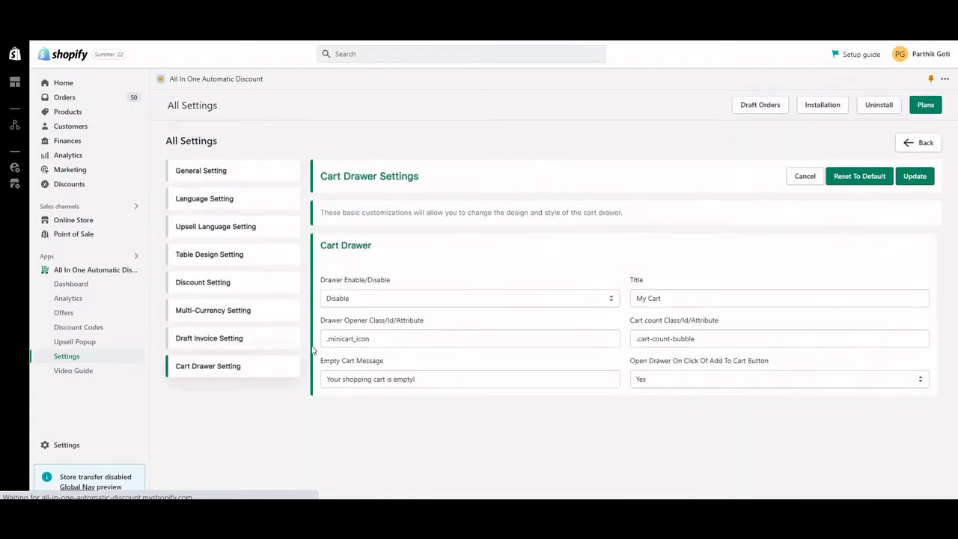
# Step: Switch Drawer Enable/Disable to Enable, keeping the My Cart title
pyautogui.click(390, 300)
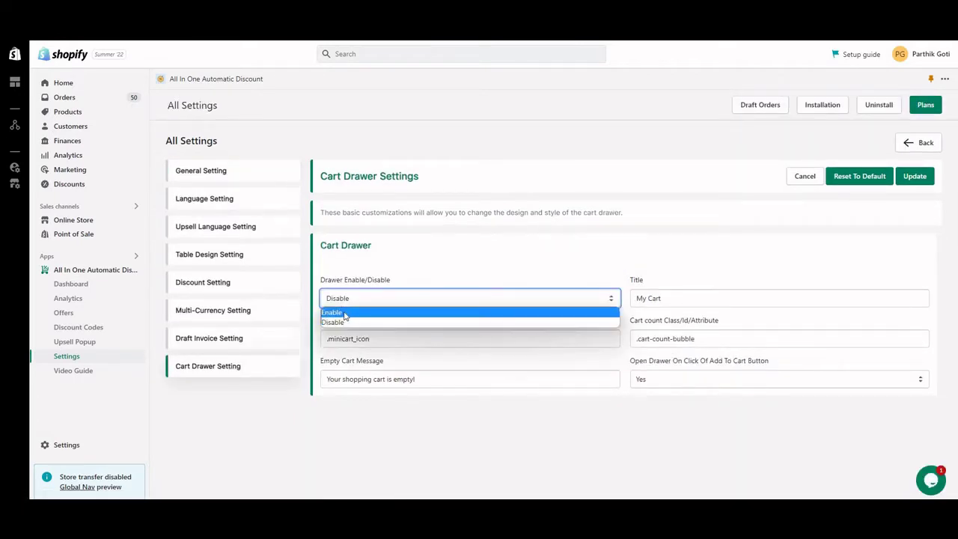
pyautogui.click(345, 313)
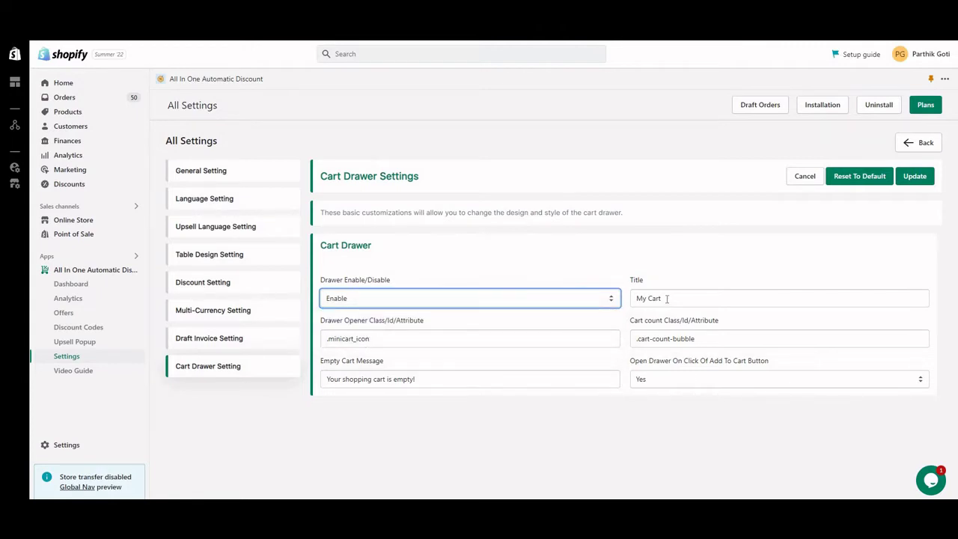
pyautogui.moveTo(633, 298); pyautogui.dragTo(659, 291)
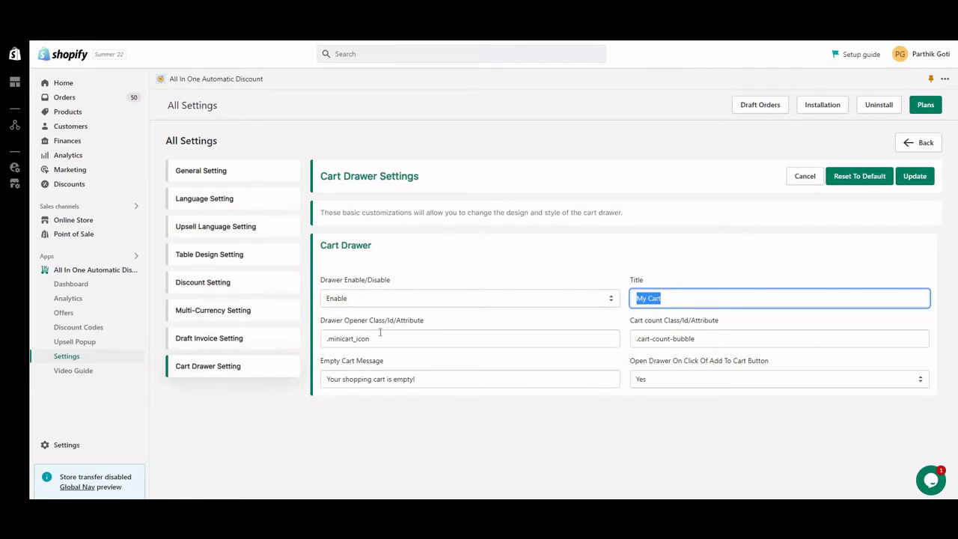
pyautogui.moveTo(322, 323); pyautogui.dragTo(381, 343)
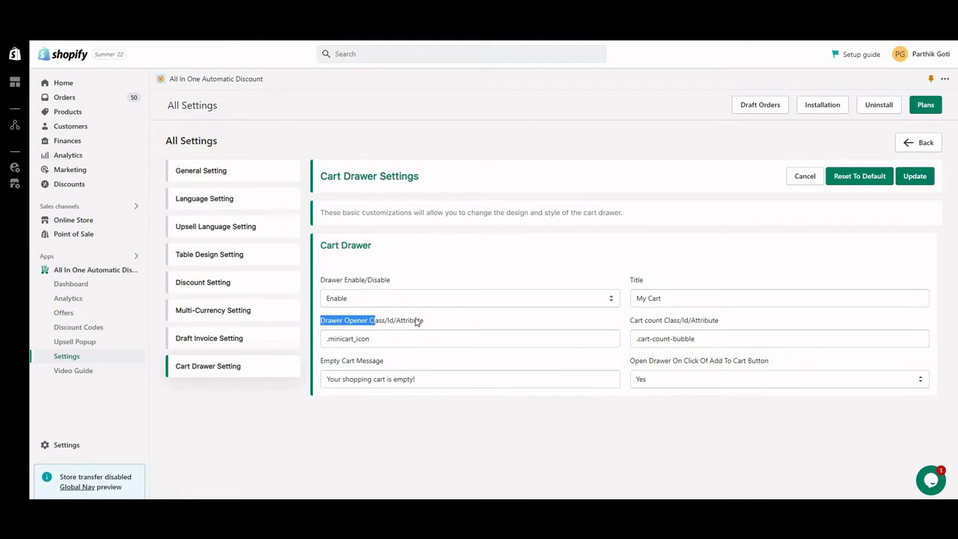
# Step: Edit the Drawer Opener value, trimming its attribute form and selecting minicart_icon
pyautogui.click(379, 324)
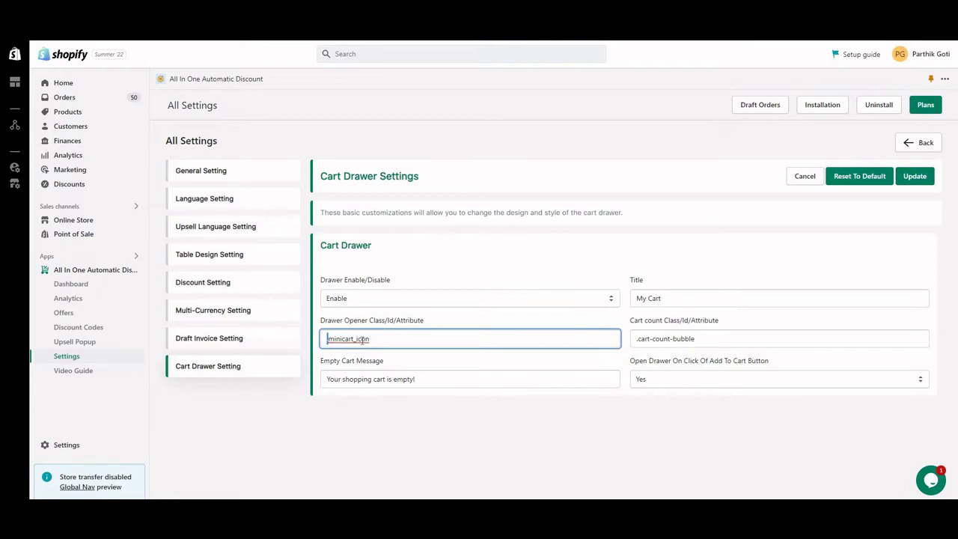
pyautogui.write('#')
pyautogui.write('[')
pyautogui.press('End')
pyautogui.press('BackSpace')
pyautogui.press('BackSpace')
pyautogui.doubleClick(349, 340)
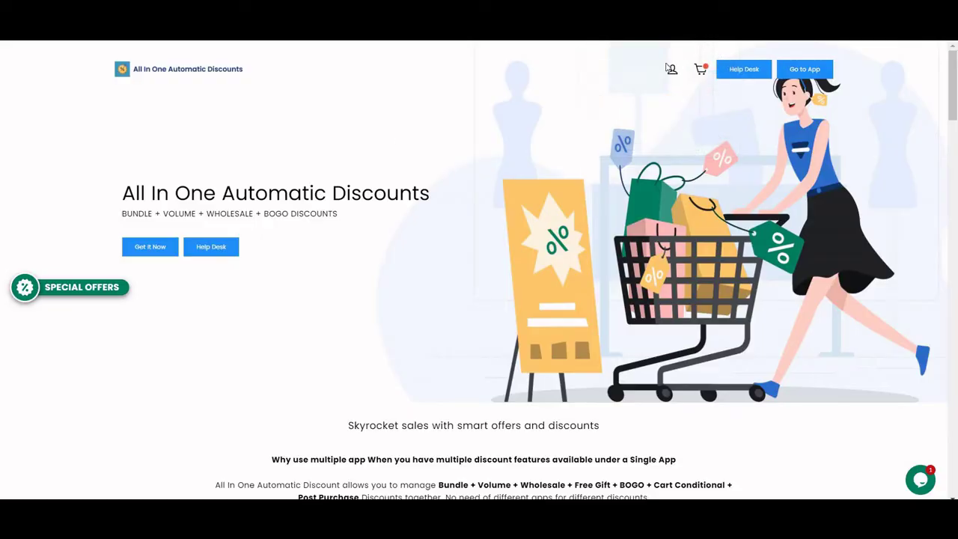
# Step: Inspect the storefront cart icon and locate the minicart_icon class on its /cart link
pyautogui.rightClick(702, 71)
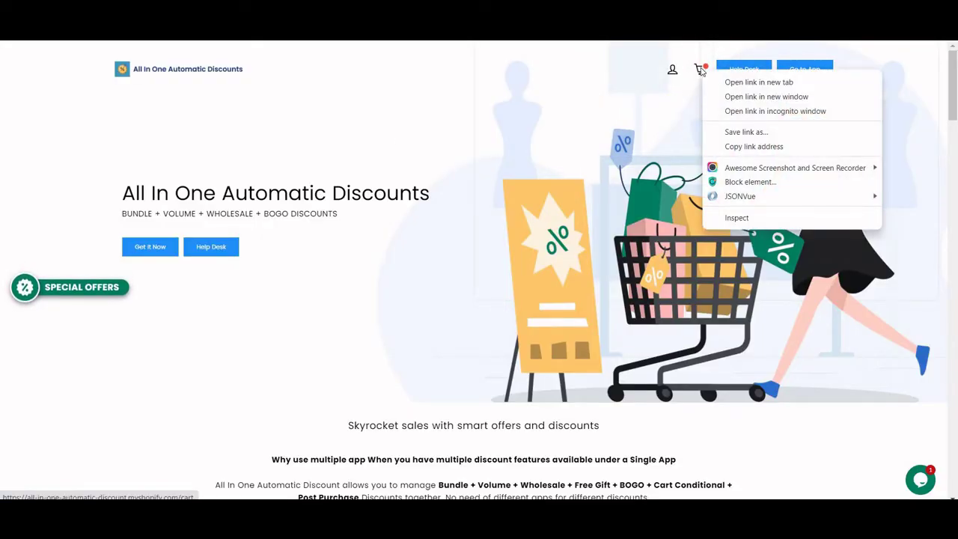
pyautogui.click(741, 218)
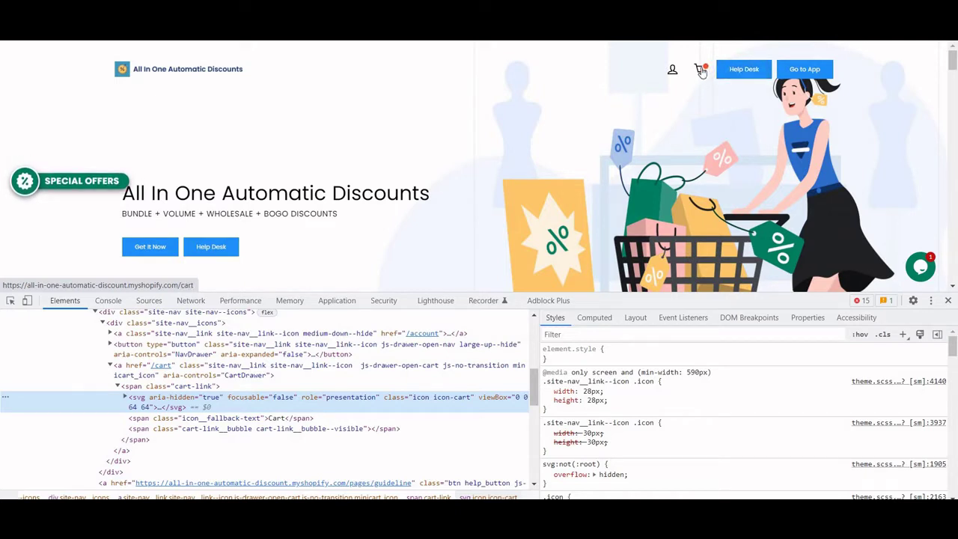
pyautogui.rightClick(707, 73)
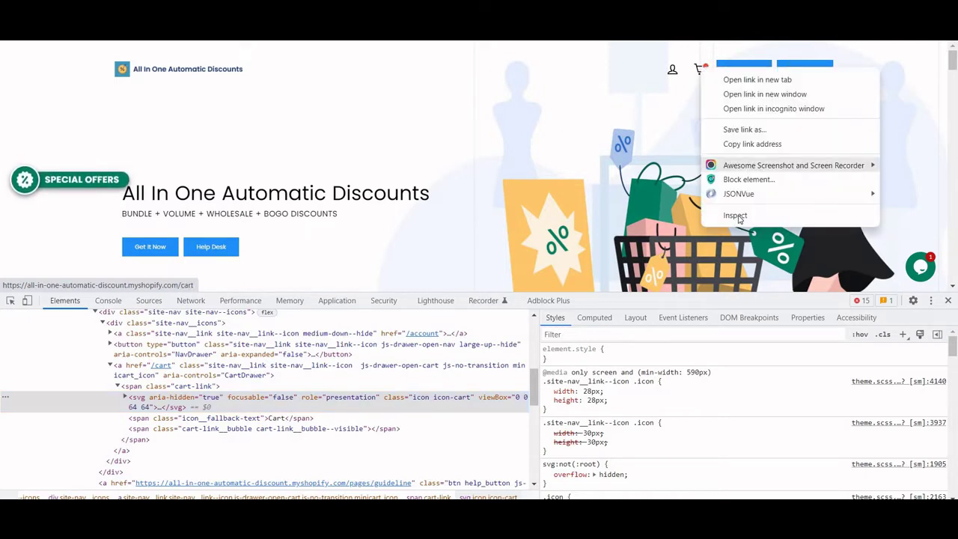
pyautogui.click(751, 217)
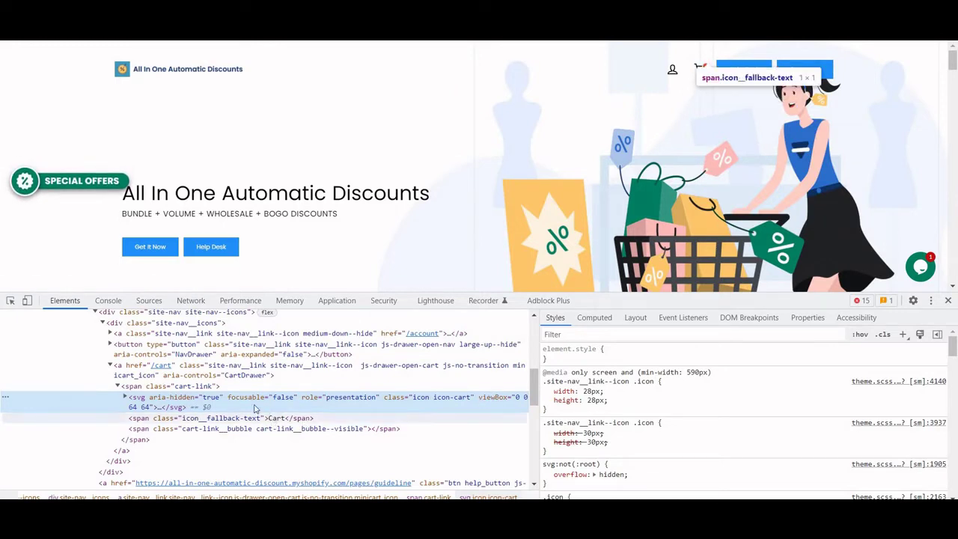
pyautogui.click(479, 368)
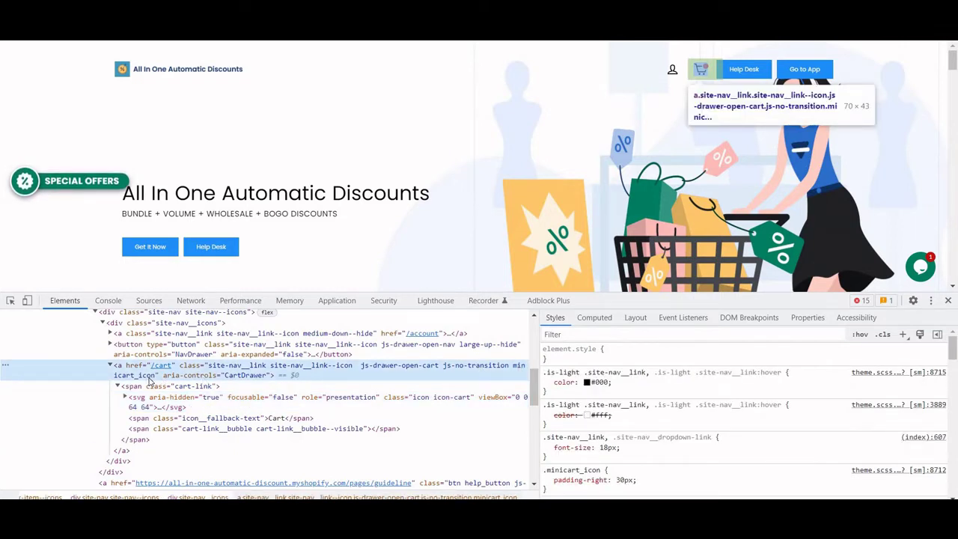
pyautogui.doubleClick(183, 367)
pyautogui.click(514, 368)
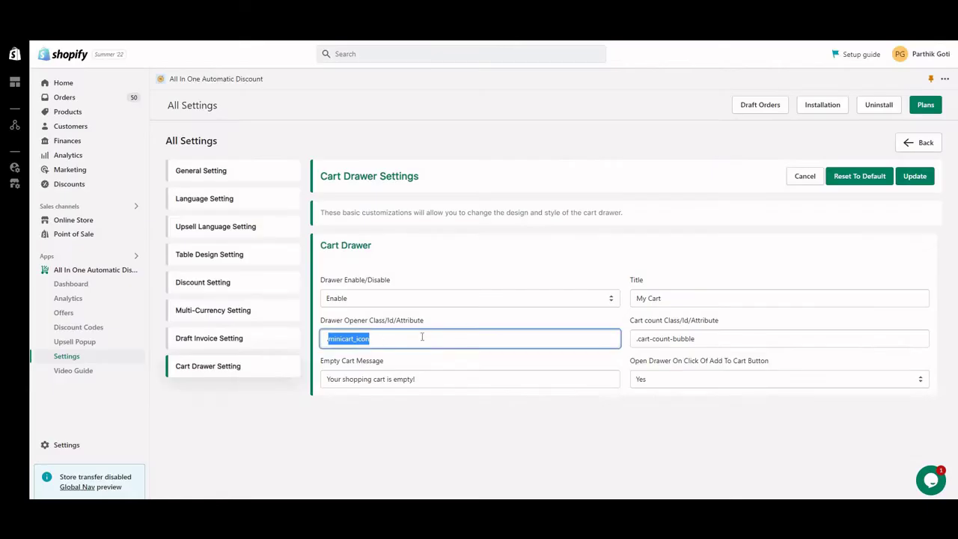
# Step: Replace the Drawer Opener value with .minicart_icon
pyautogui.click(422, 337)
pyautogui.hotkey('ctrl', 'a')
pyautogui.write('.minicart_icon')
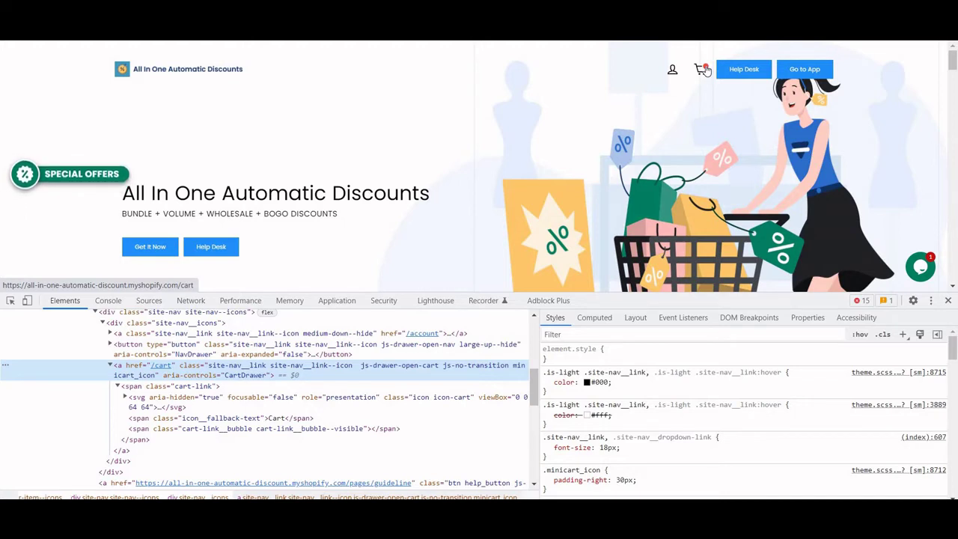
# Step: Inspect the cart count badge and select its cart-link__bubble class name
pyautogui.rightClick(705, 70)
pyautogui.click(740, 212)
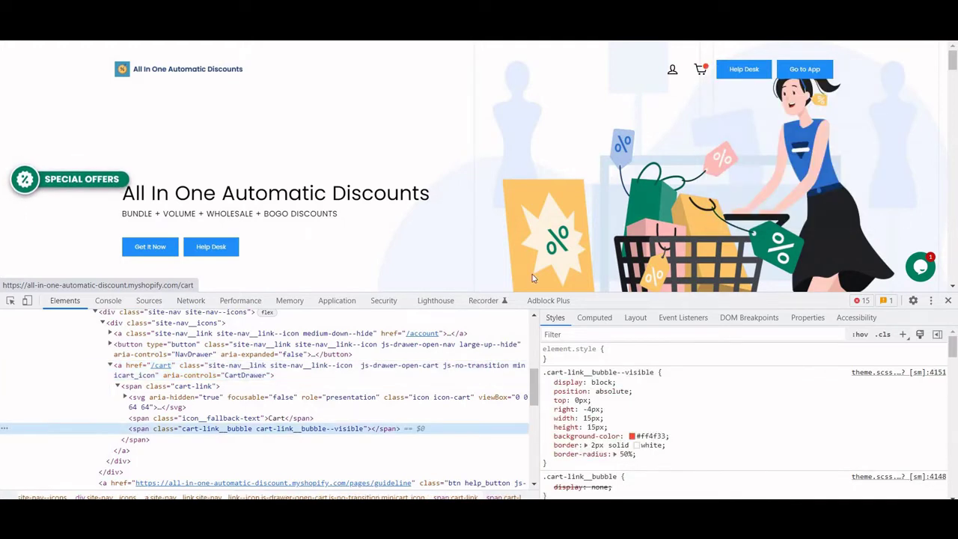
pyautogui.doubleClick(258, 433)
pyautogui.moveTo(252, 434); pyautogui.dragTo(185, 434)
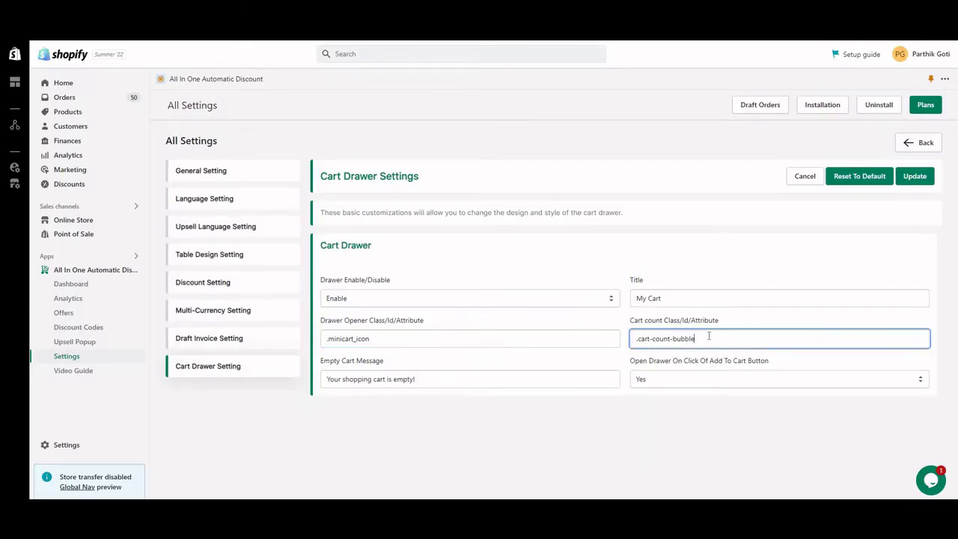
# Step: Replace the old Cart count class with .cart-link__bubble
pyautogui.hotkey('ctrl', 'shift', 'Left')
pyautogui.hotkey('ctrl', 'shift', 'Left')
pyautogui.hotkey('ctrl', 'shift', 'Left')
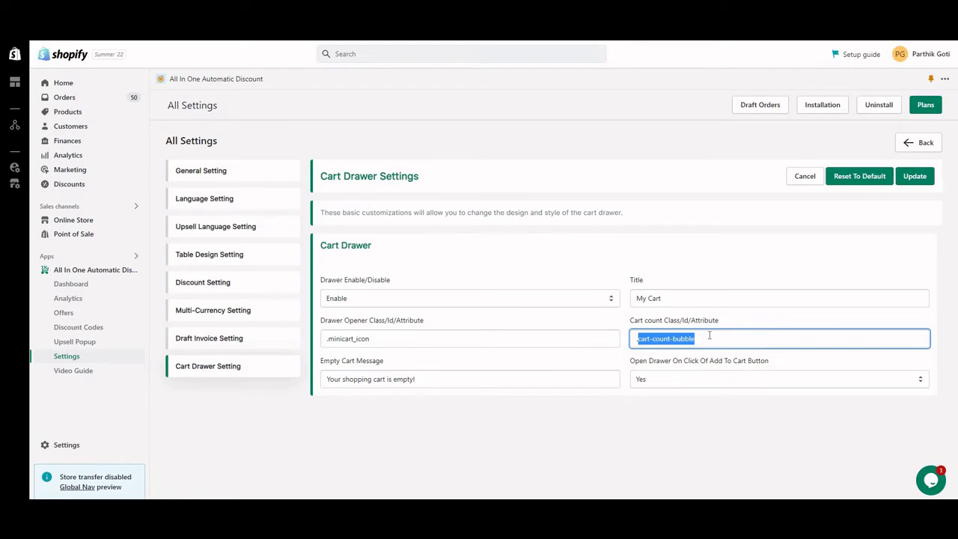
pyautogui.press('BackSpace')
pyautogui.write('.cart-link__bubble')
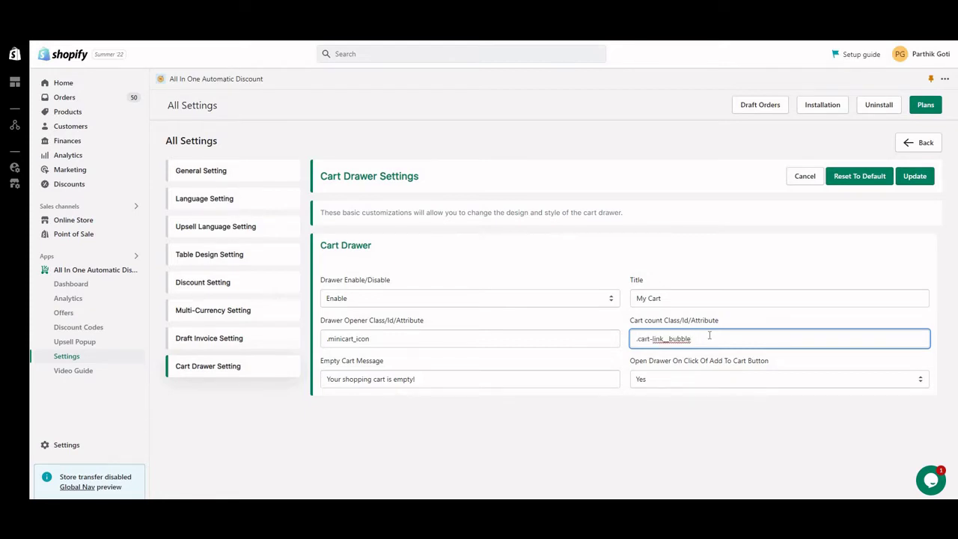
# Step: Review the Empty Cart Message setting, leaving its text unchanged
pyautogui.click(365, 366)
pyautogui.moveTo(352, 364); pyautogui.dragTo(434, 383)
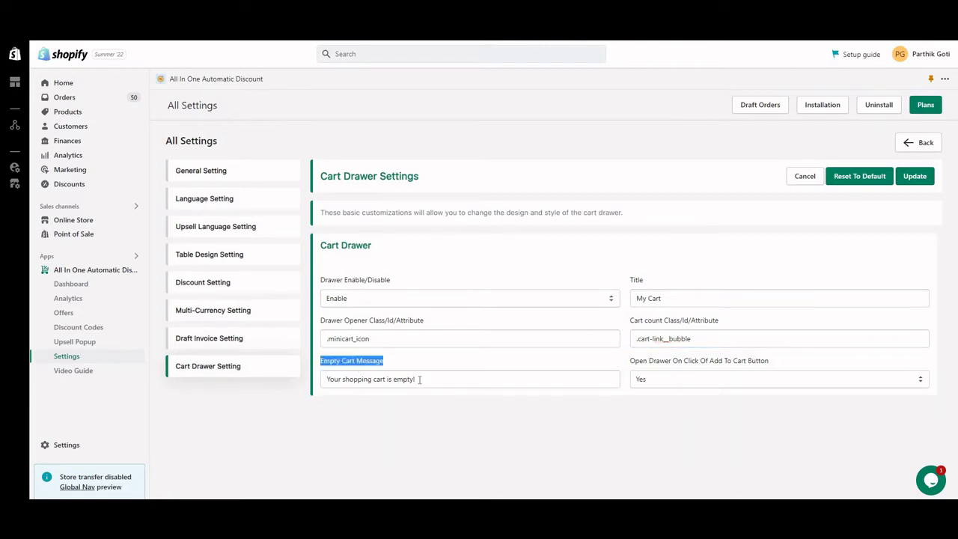
pyautogui.click(338, 379)
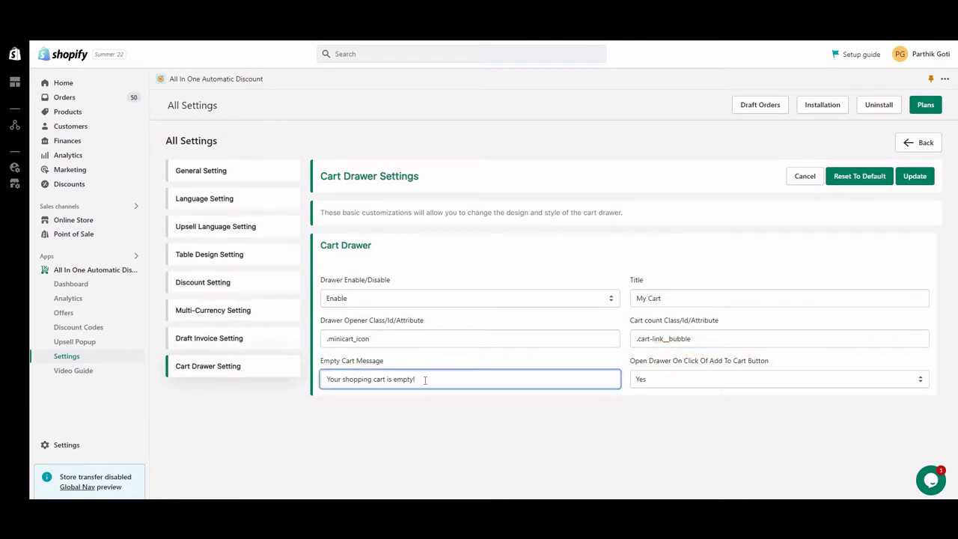
pyautogui.tripleClick(372, 380)
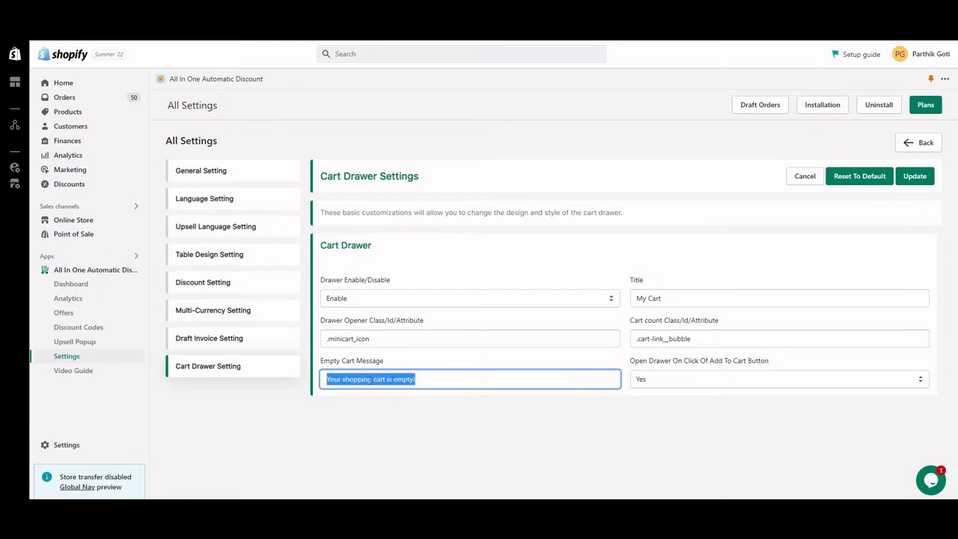
pyautogui.click(471, 382)
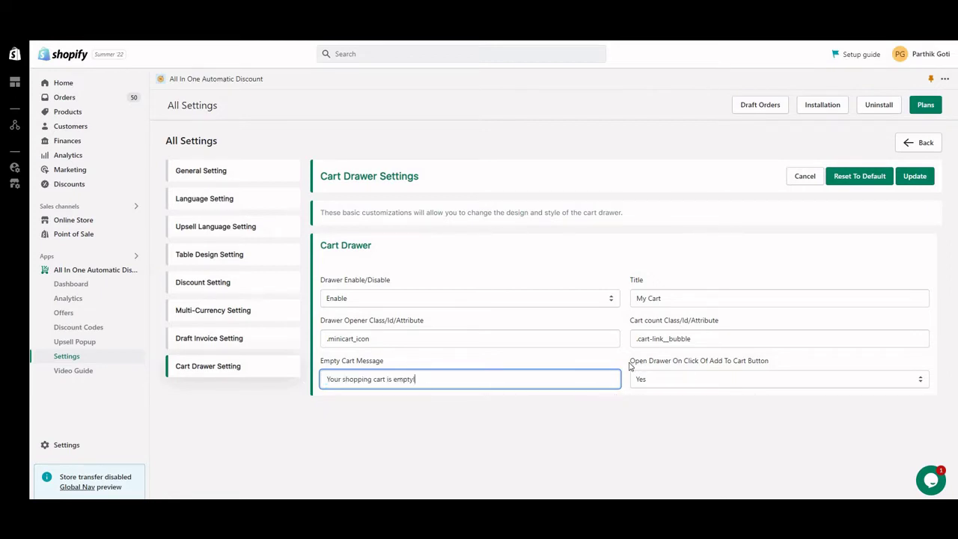
# Step: Keep Open Drawer on add to cart at Yes and save the settings with Update
pyautogui.moveTo(630, 360); pyautogui.dragTo(768, 364)
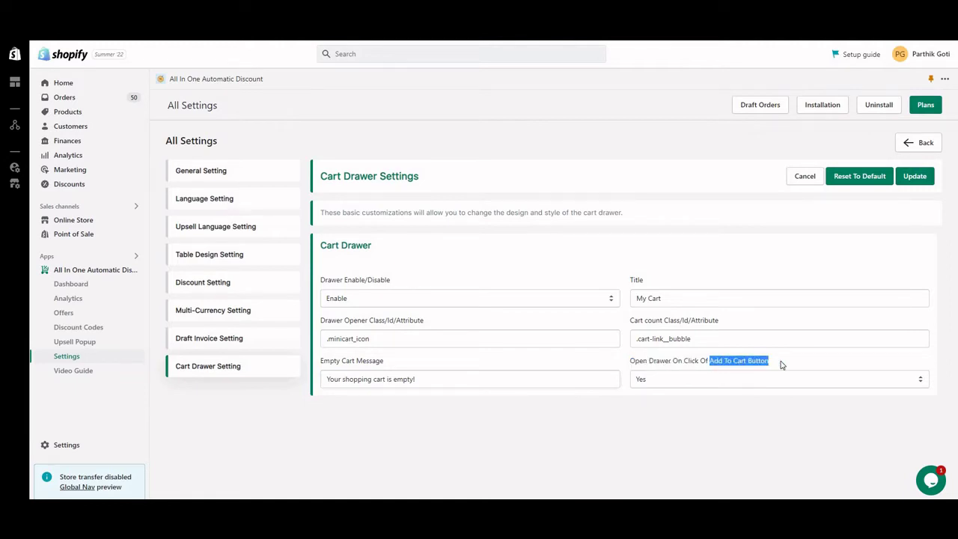
pyautogui.click(736, 364)
pyautogui.click(672, 381)
pyautogui.click(689, 402)
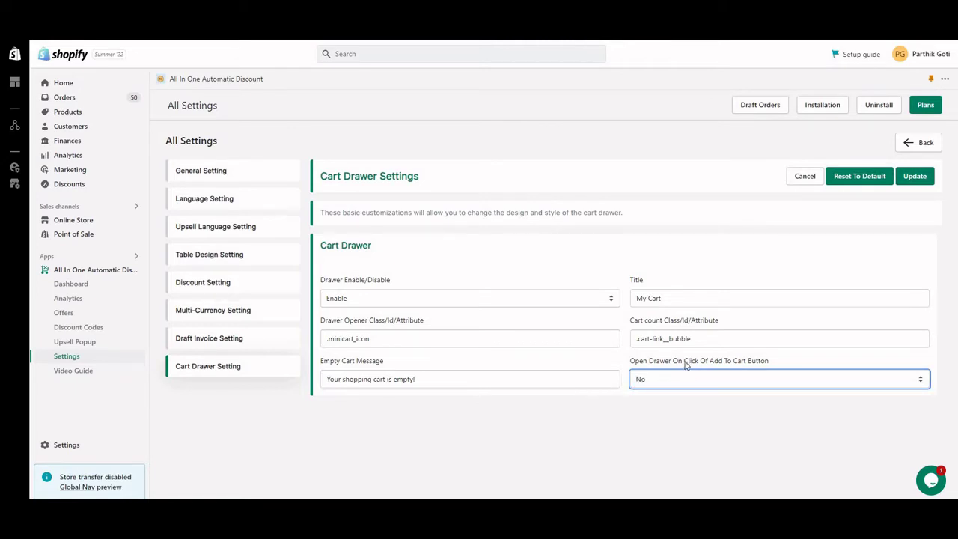
pyautogui.click(690, 378)
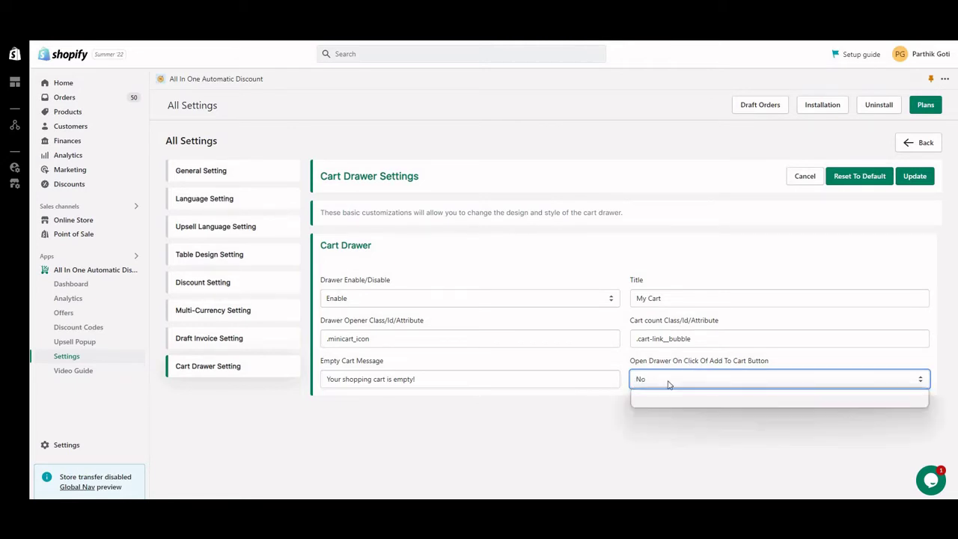
pyautogui.click(665, 389)
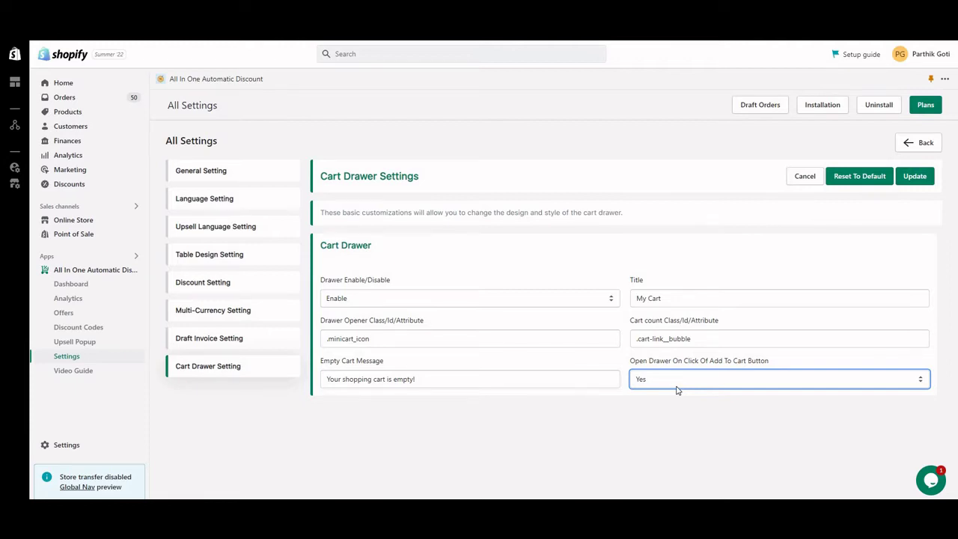
pyautogui.click(921, 177)
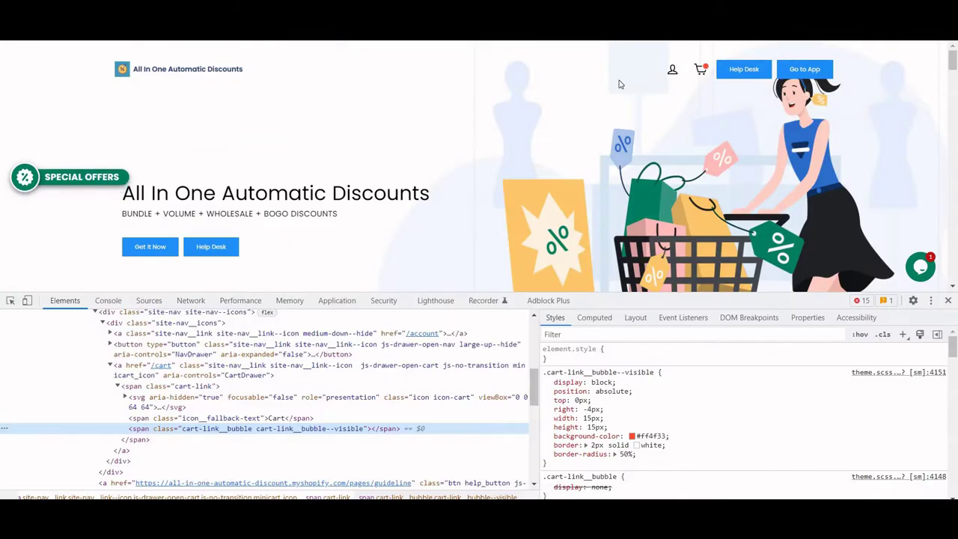
# Step: Reload the storefront with DevTools closed, view the Cart page, then return to the homepage
pyautogui.press('F5')
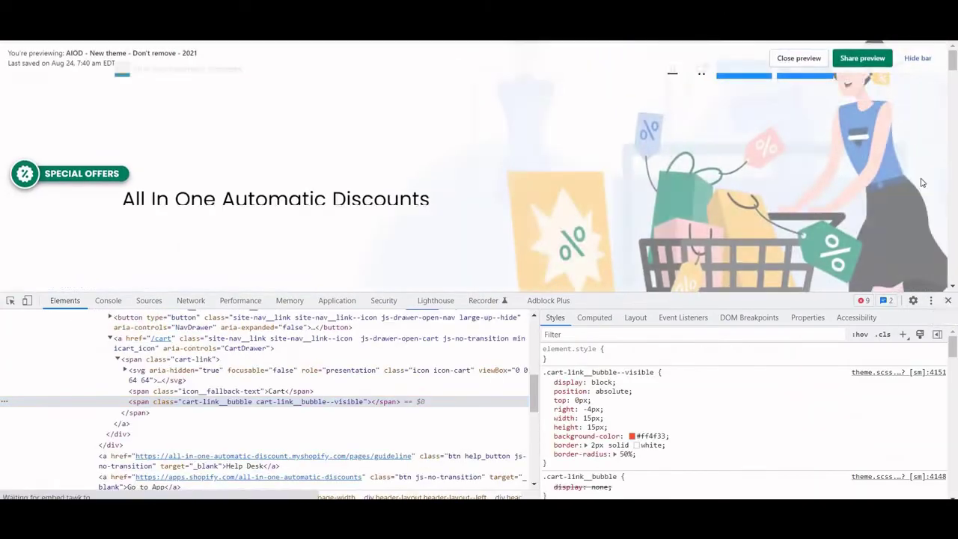
pyautogui.click(948, 300)
pyautogui.click(915, 56)
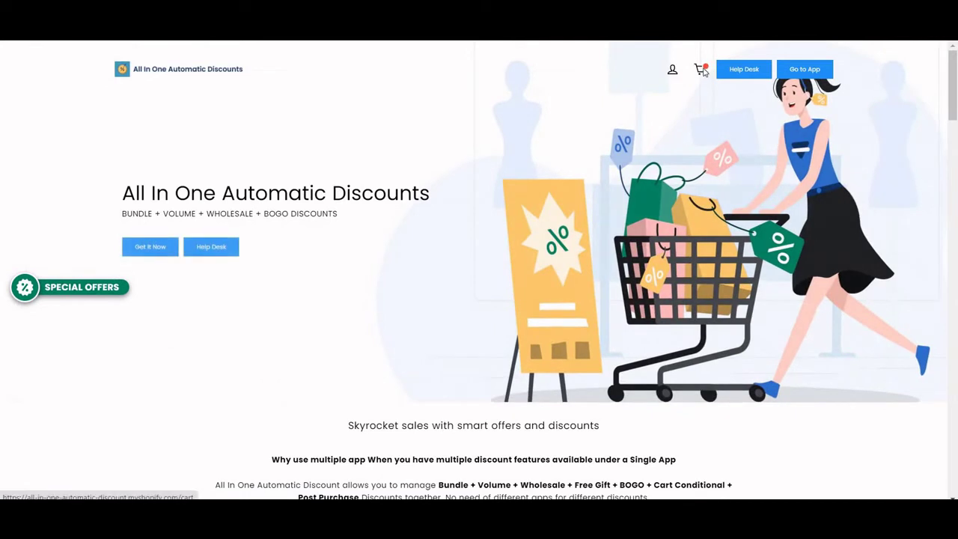
pyautogui.click(689, 71)
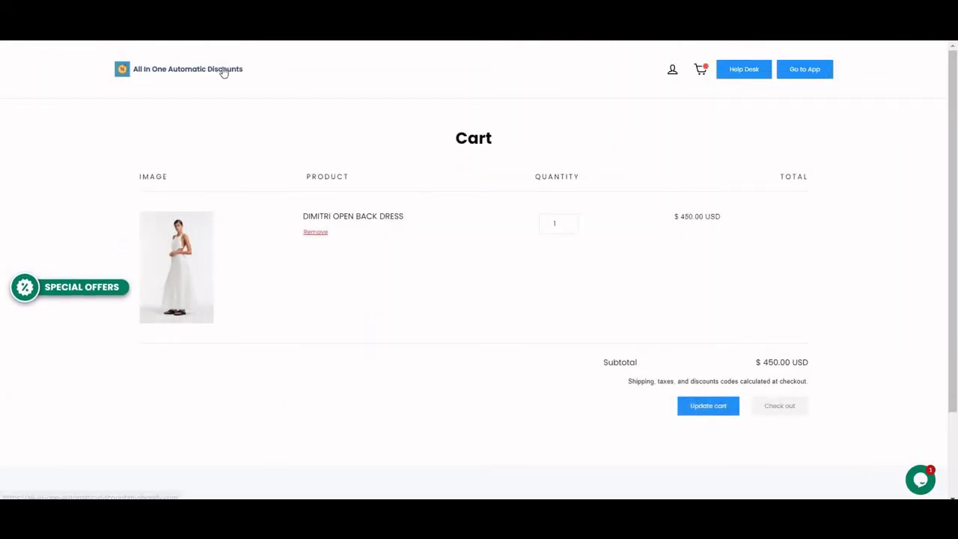
pyautogui.click(224, 70)
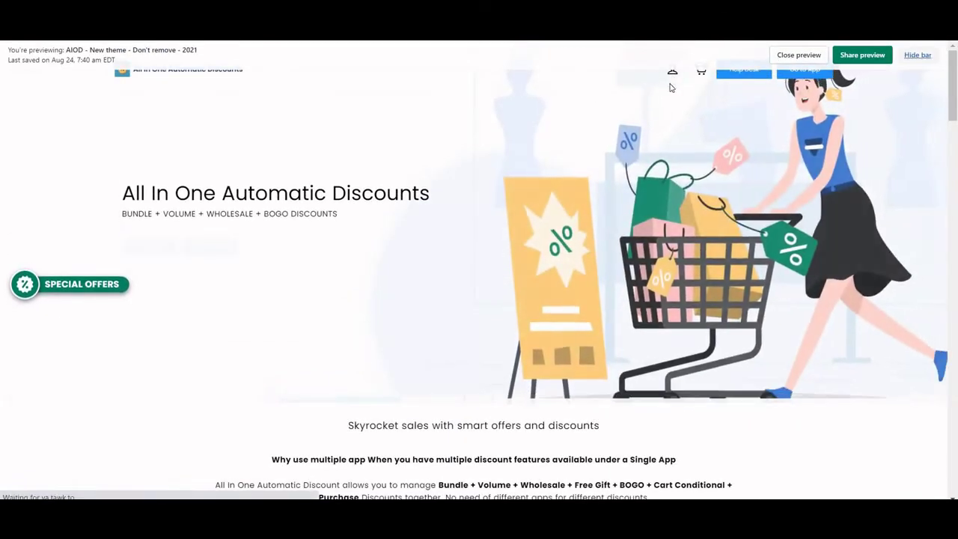
# Step: Open the cart drawer from the header and the floating icon, showing two Dimitri dresses at $765.00 USD
pyautogui.click(701, 71)
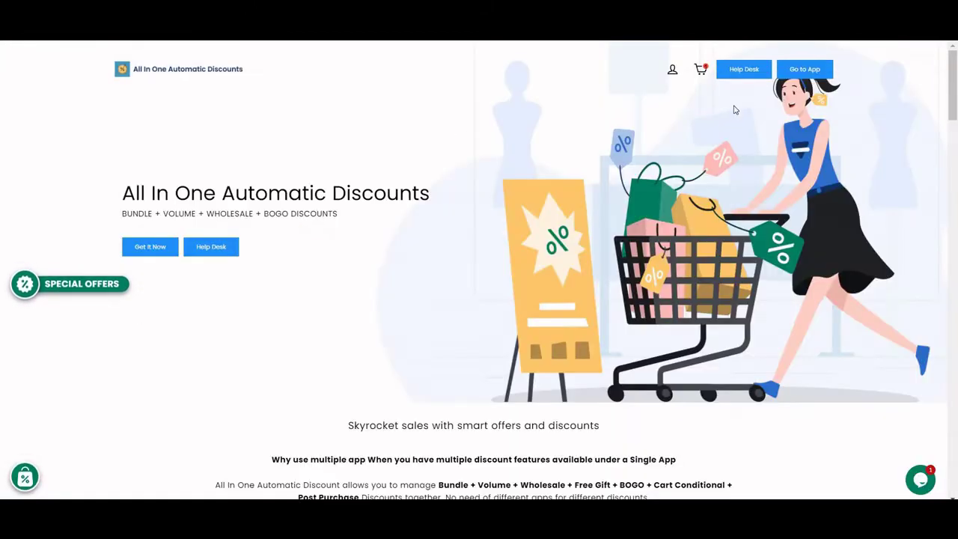
pyautogui.click(700, 70)
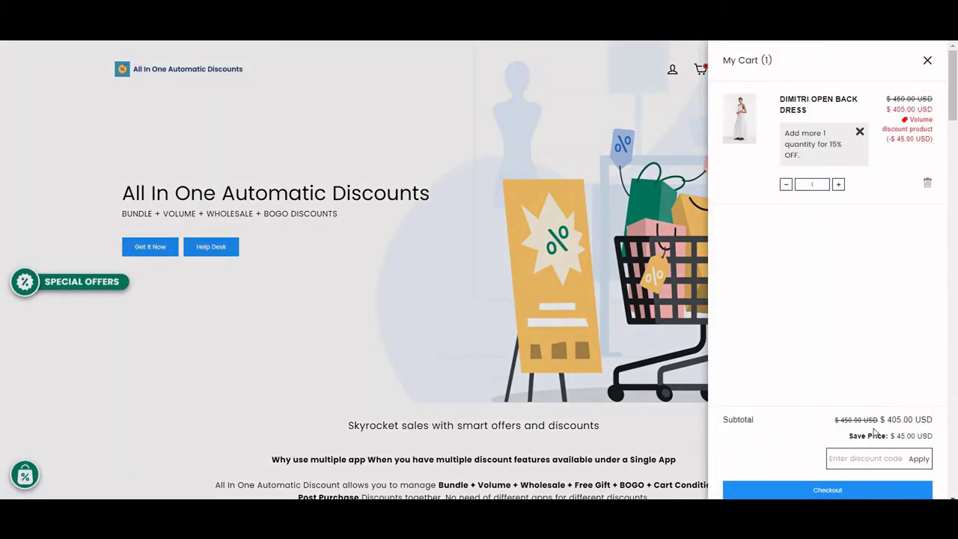
pyautogui.click(927, 60)
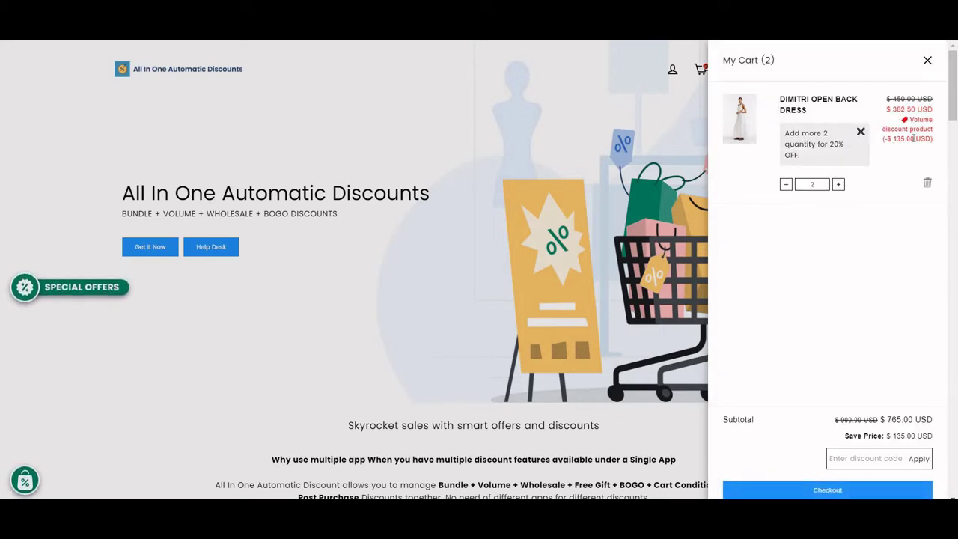
pyautogui.scroll(-1, 905, 300)
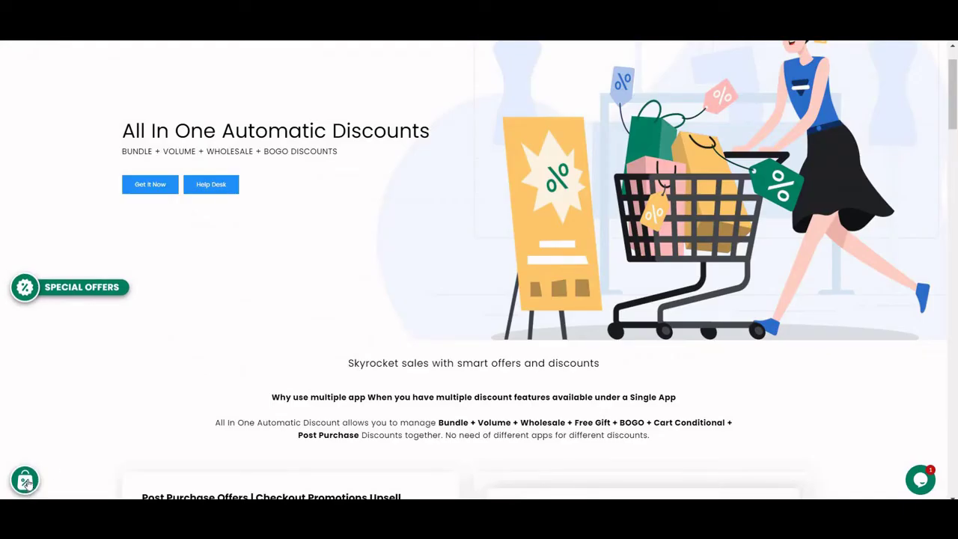
pyautogui.click(25, 480)
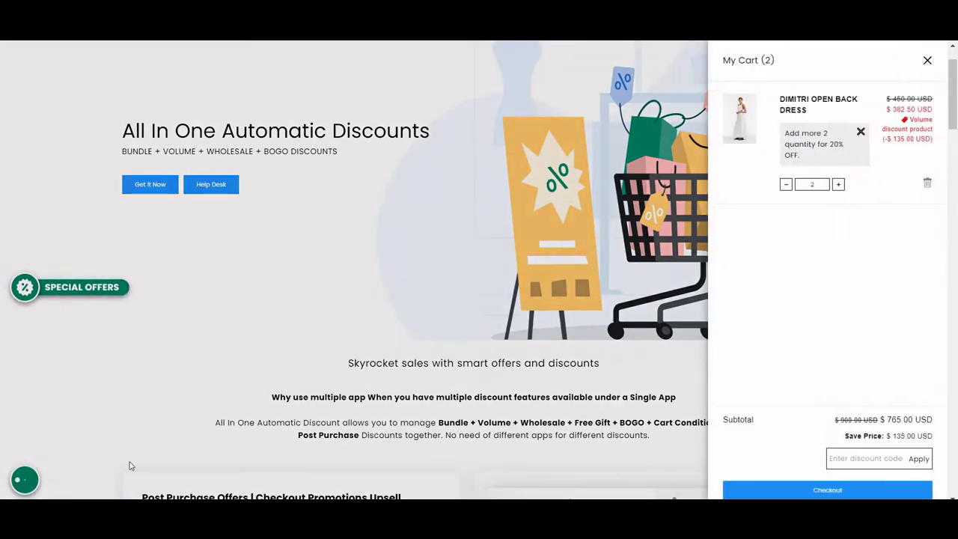
# Step: Change the Cart Drawer Icon Position from Bottom Left to Center Right in General Setting
pyautogui.click(927, 60)
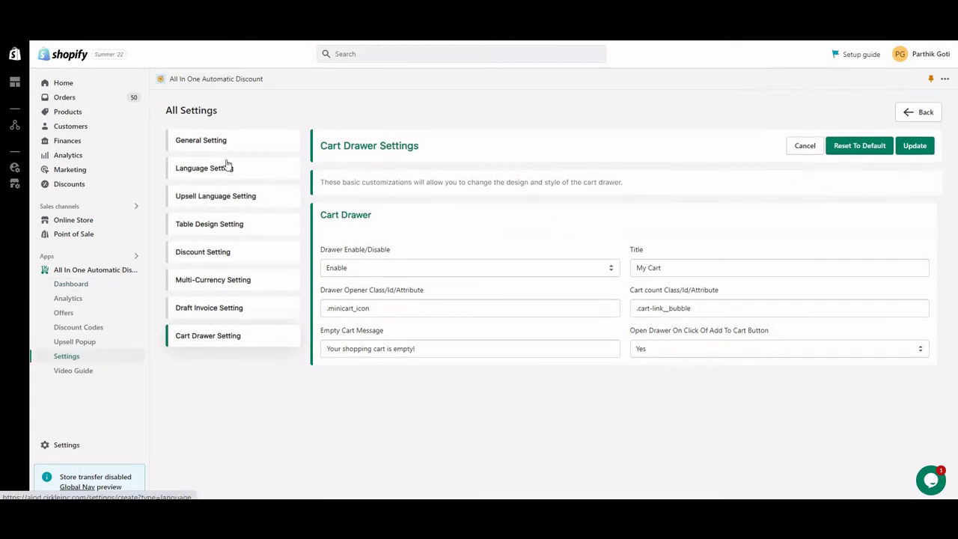
pyautogui.click(231, 141)
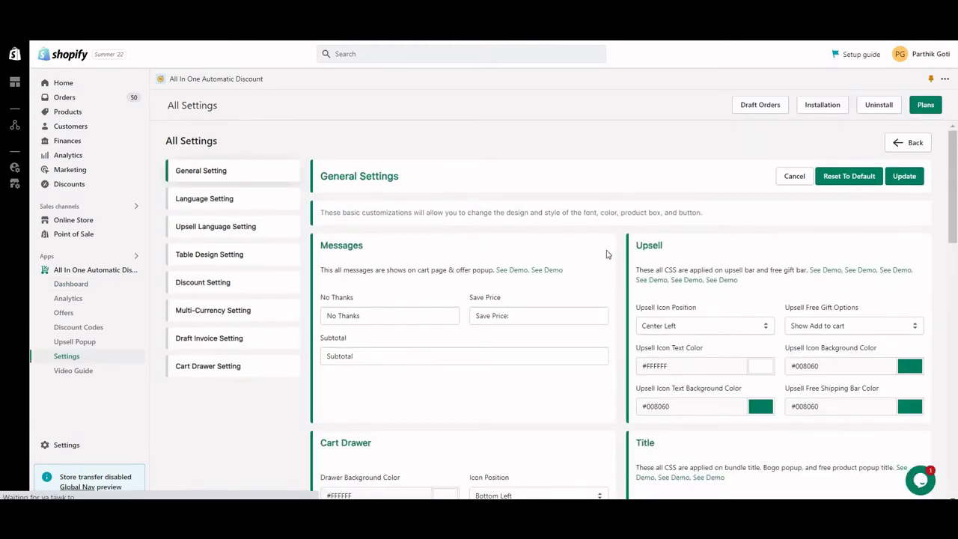
pyautogui.scroll(-3, 374, 252)
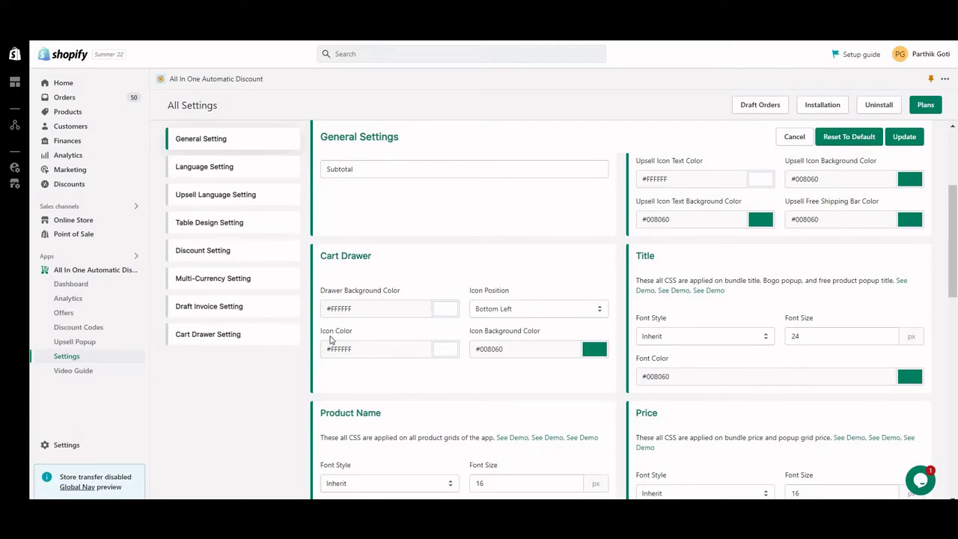
pyautogui.click(536, 312)
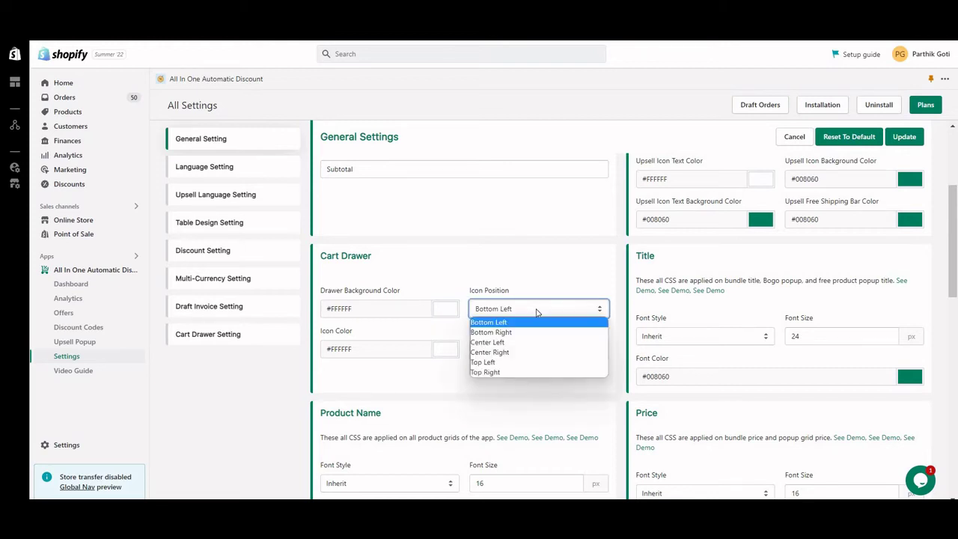
pyautogui.click(509, 351)
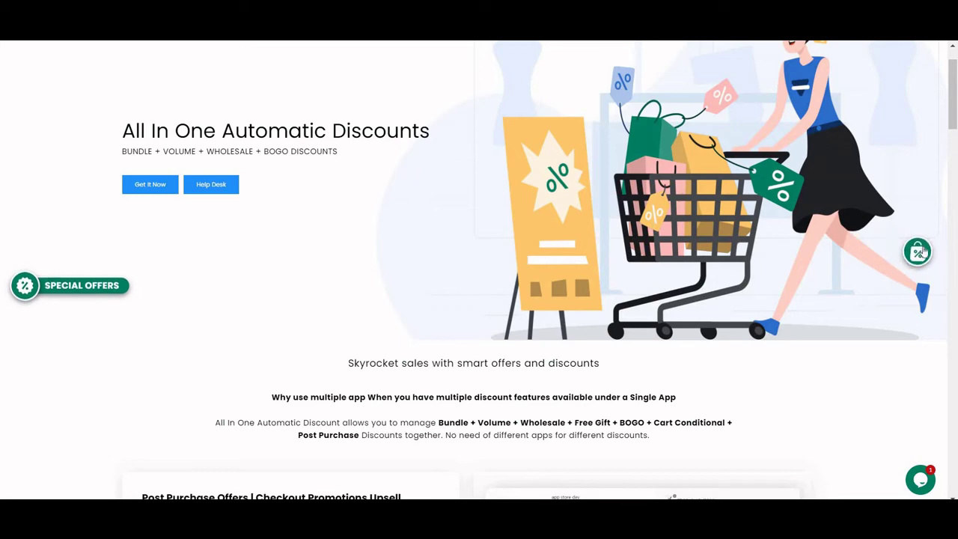
# Step: Open and close My Cart from the Center Right icon, then drag the floating icon toward bottom left
pyautogui.click(919, 251)
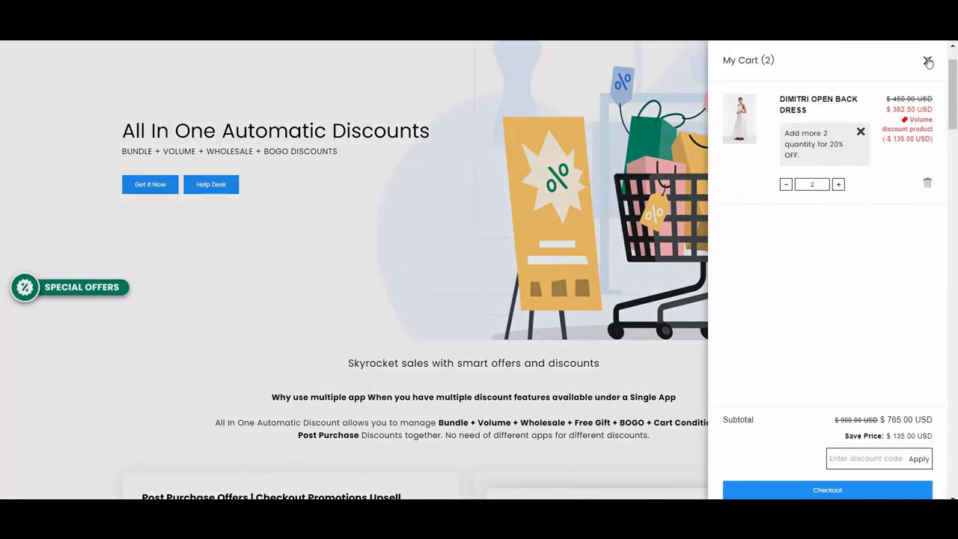
pyautogui.click(927, 60)
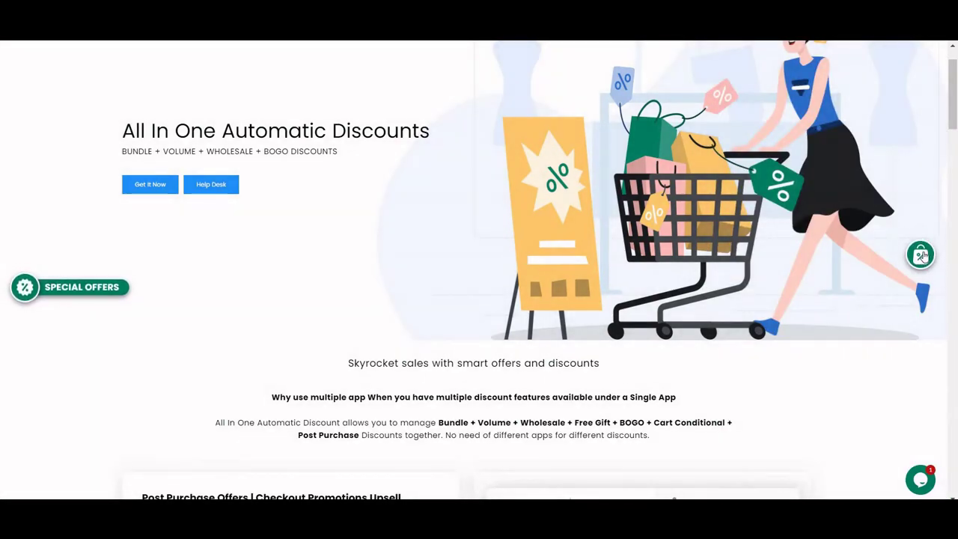
pyautogui.moveTo(923, 256); pyautogui.dragTo(45, 434)
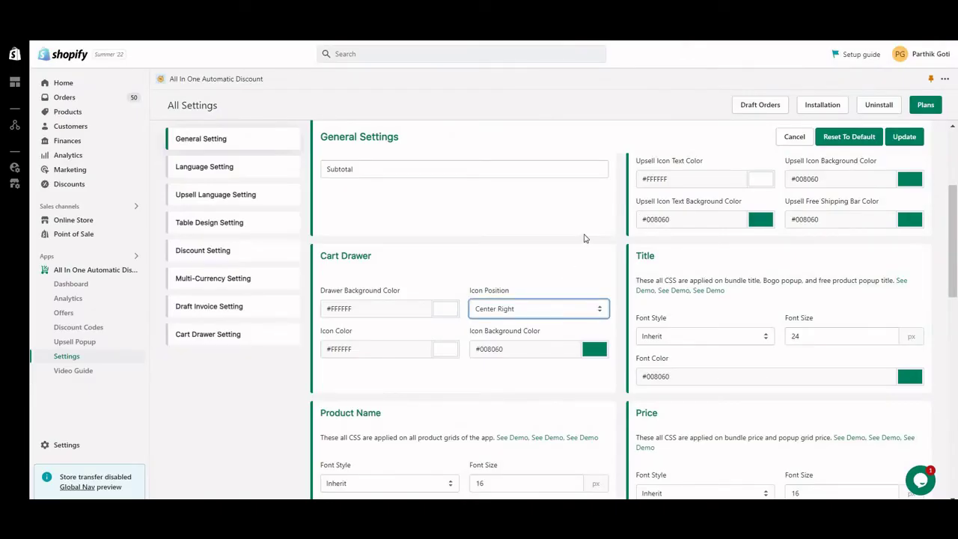
# Step: Return to the theme editor and scroll the Home page preview back to the top
pyautogui.click(588, 245)
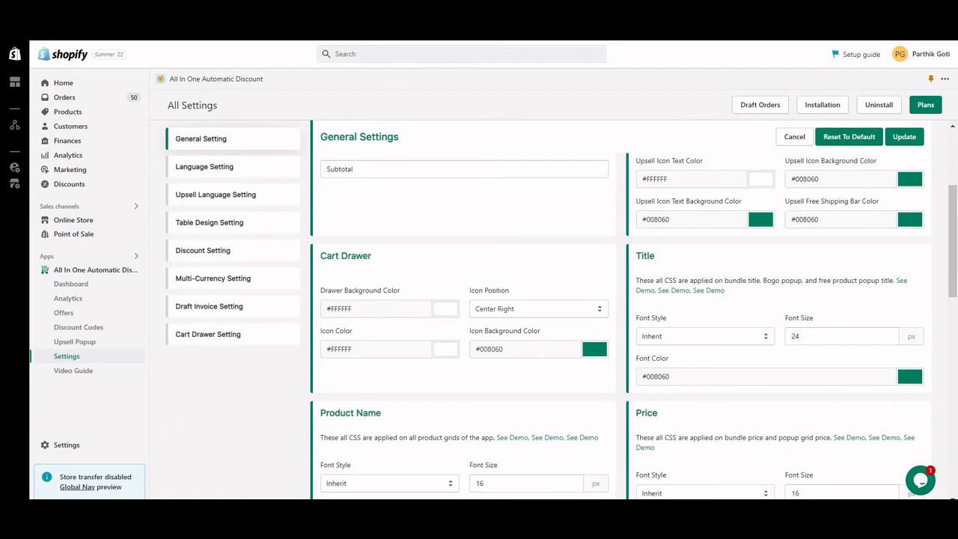
pyautogui.click(643, 41)
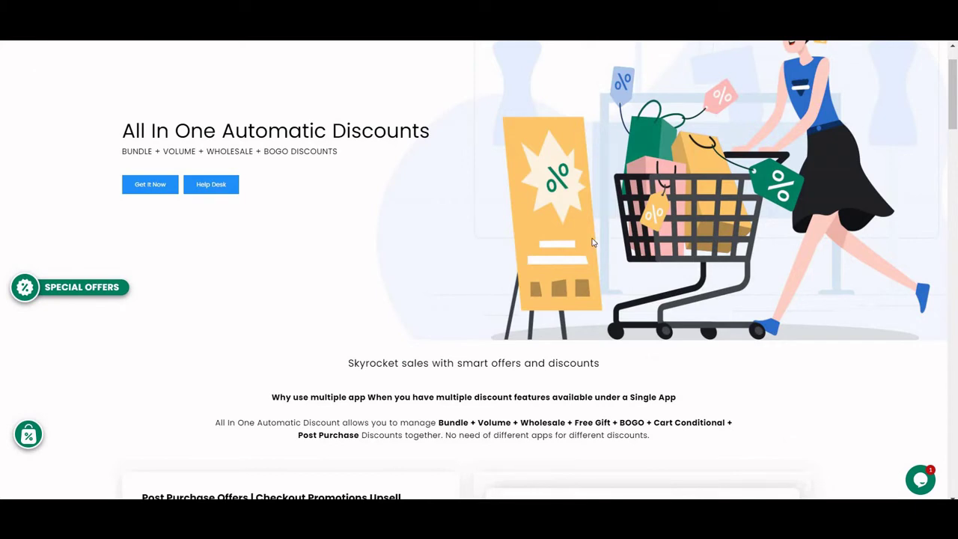
pyautogui.scroll(1, 651, 165)
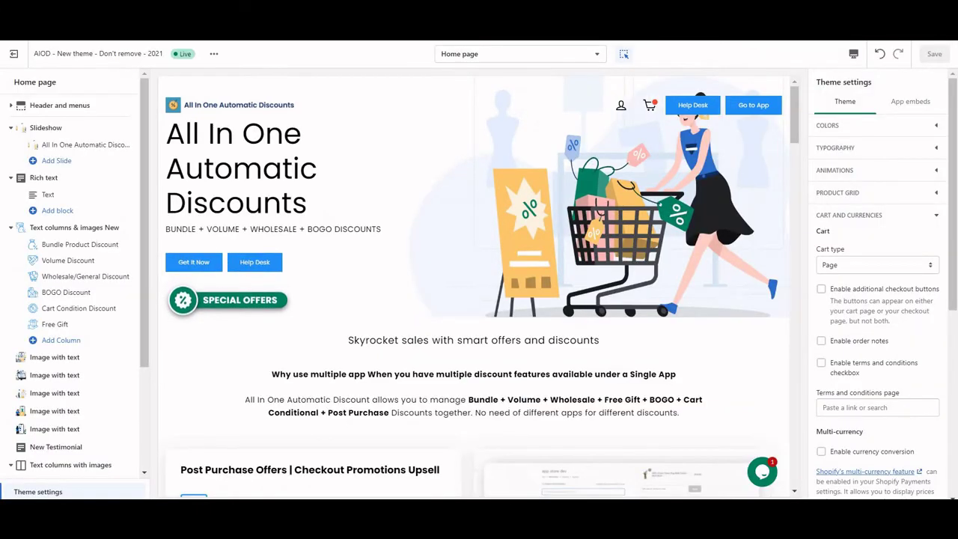
# Step: Preview the Dawn theme, check where its cart icon leads, then open the app's Cart Drawer Setting
pyautogui.click(13, 56)
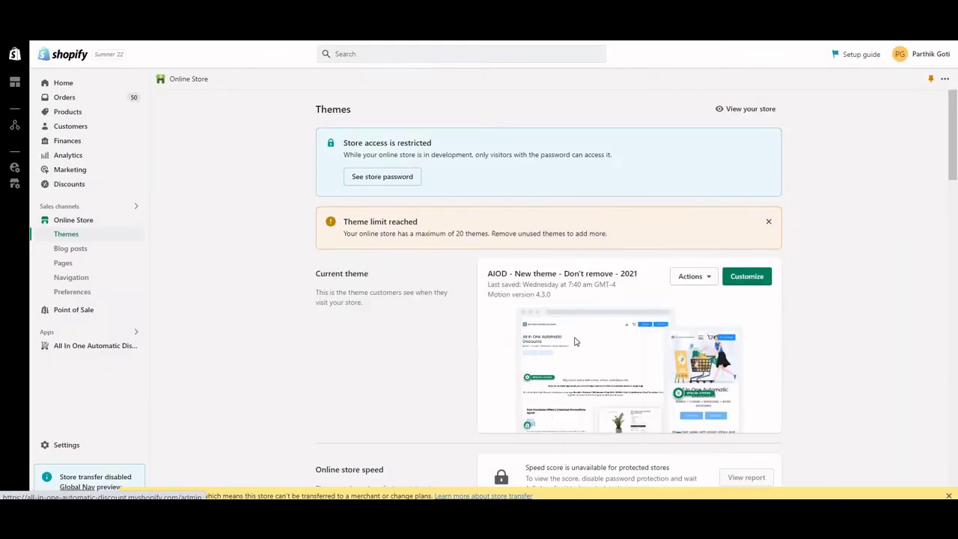
pyautogui.scroll(-5, 570, 327)
pyautogui.scroll(-3, 570, 327)
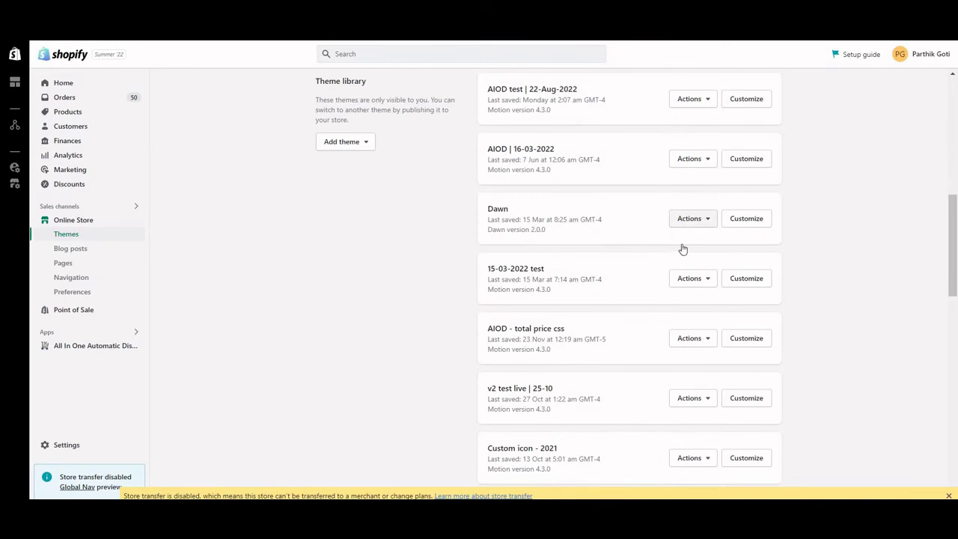
pyautogui.click(685, 219)
pyautogui.click(656, 244)
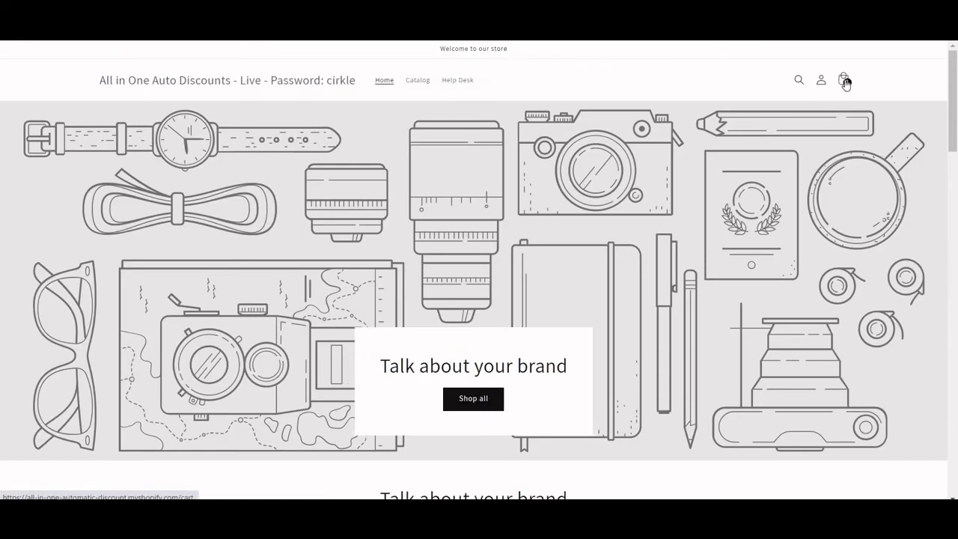
pyautogui.click(844, 80)
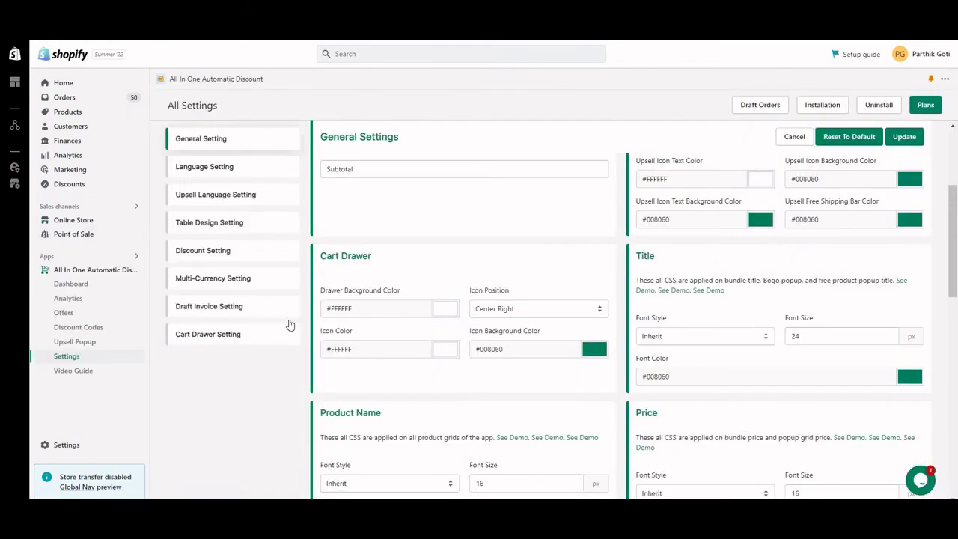
pyautogui.click(251, 343)
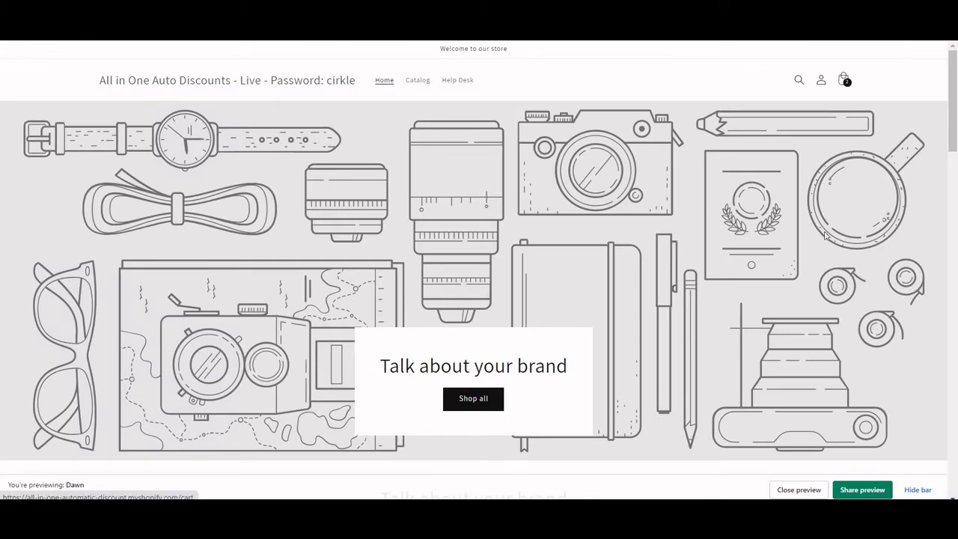
# Step: Replace the Drawer Opener value .minicart_icon with Dawn's header__icon--cart class copied from DevTools
pyautogui.rightClick(848, 80)
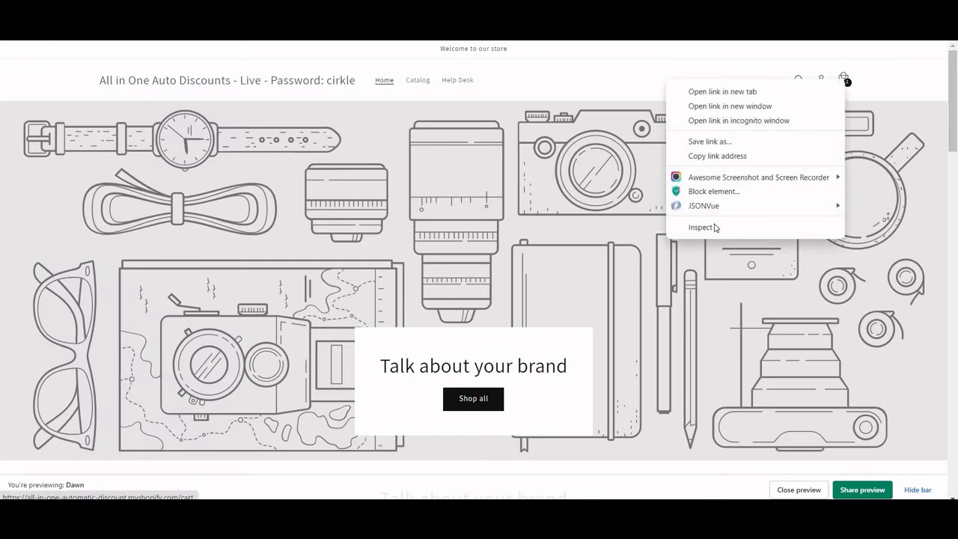
pyautogui.click(711, 223)
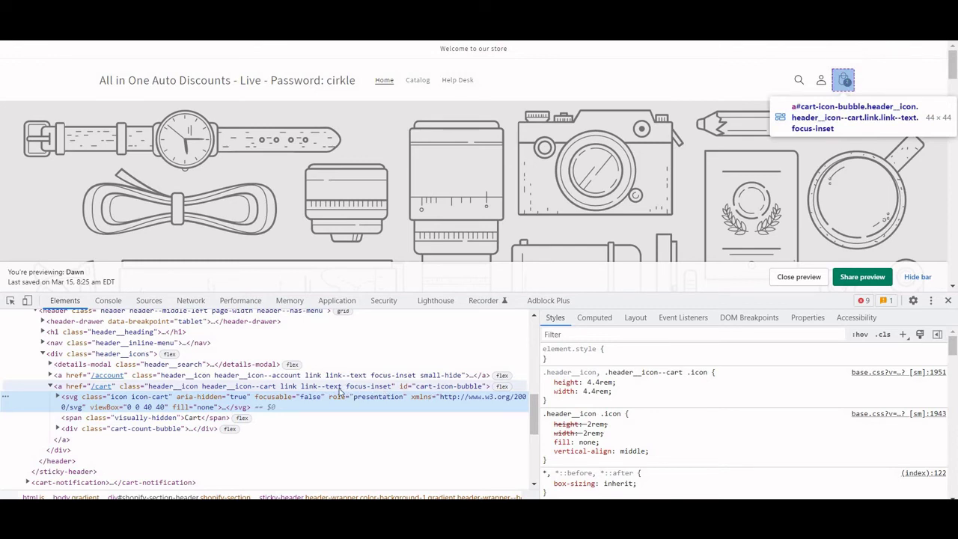
pyautogui.doubleClick(258, 387)
pyautogui.click(277, 387)
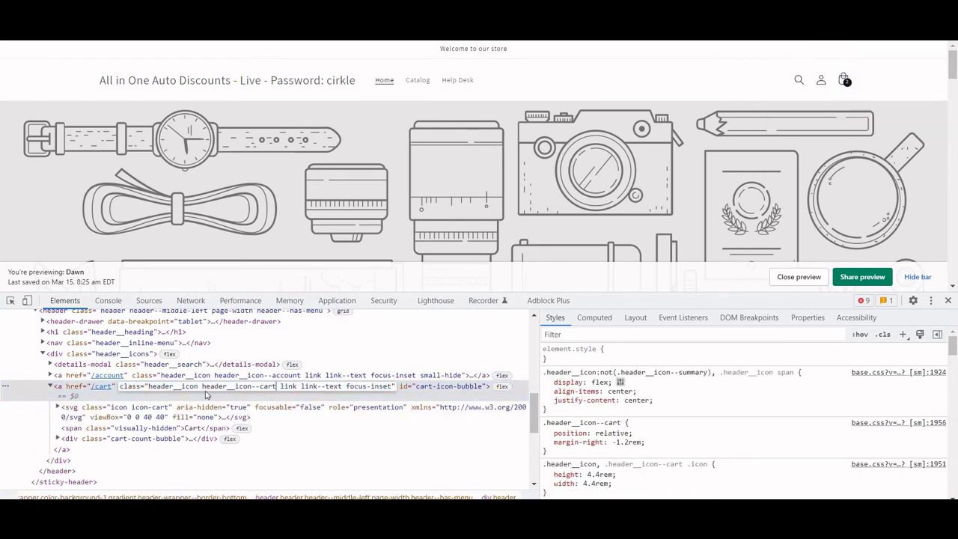
pyautogui.keyDown('shift'); pyautogui.click(202, 389); pyautogui.keyUp('shift')
pyautogui.hotkey('ctrl', 'c')
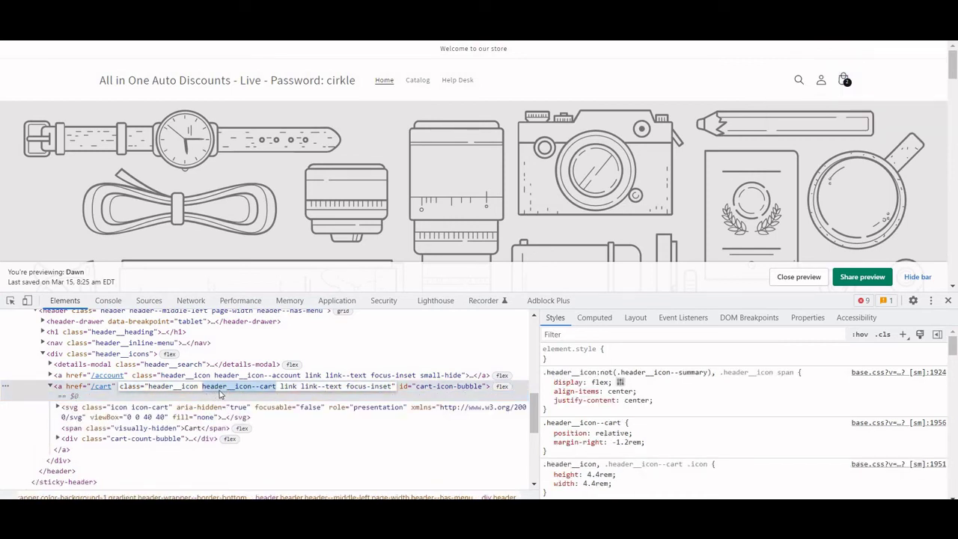
pyautogui.hotkey('alt', 'Tab')
pyautogui.click(386, 338)
pyautogui.tripleClick(335, 338)
pyautogui.hotkey('ctrl', 'v')
pyautogui.hotkey('alt', 'Tab')
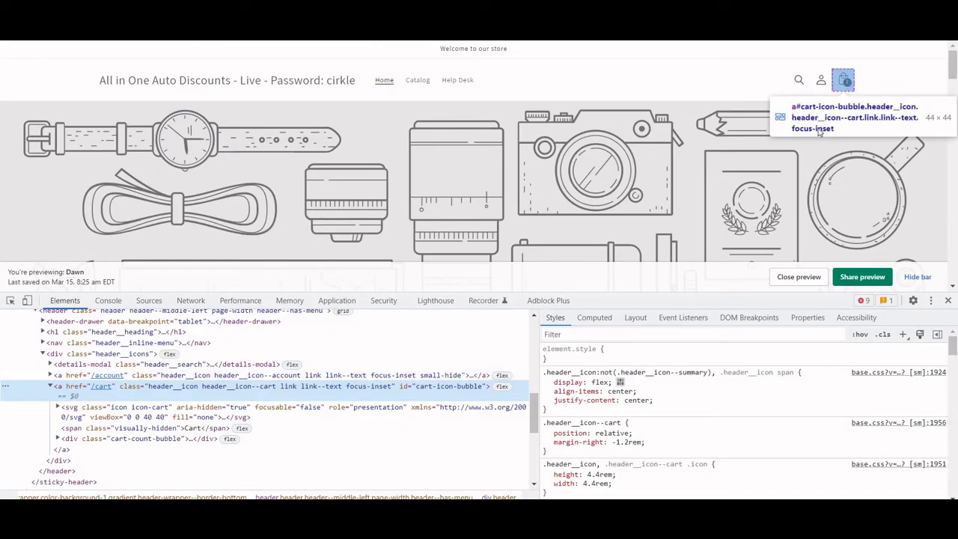
# Step: Set the Cart count selector to .cart-count-bubble, save the settings, and close DevTools
pyautogui.rightClick(844, 82)
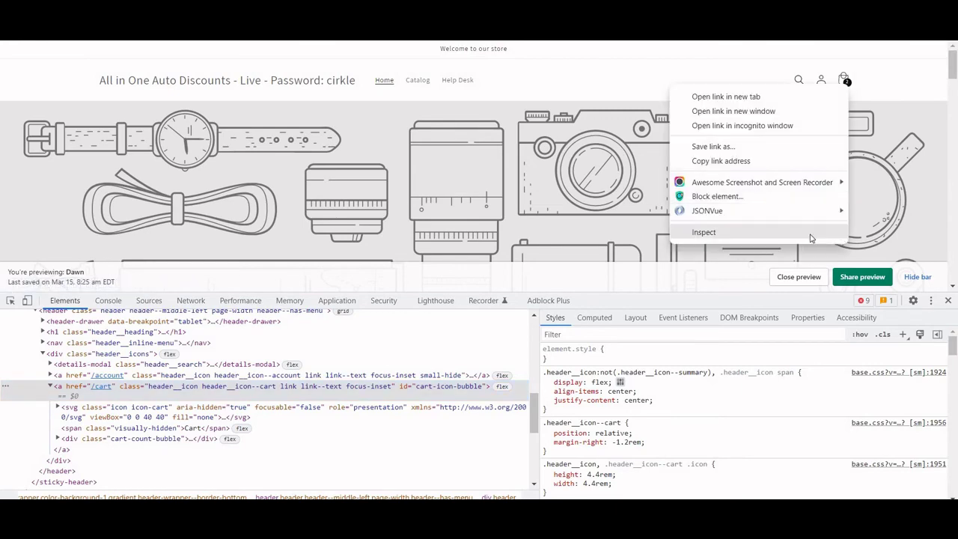
pyautogui.click(808, 237)
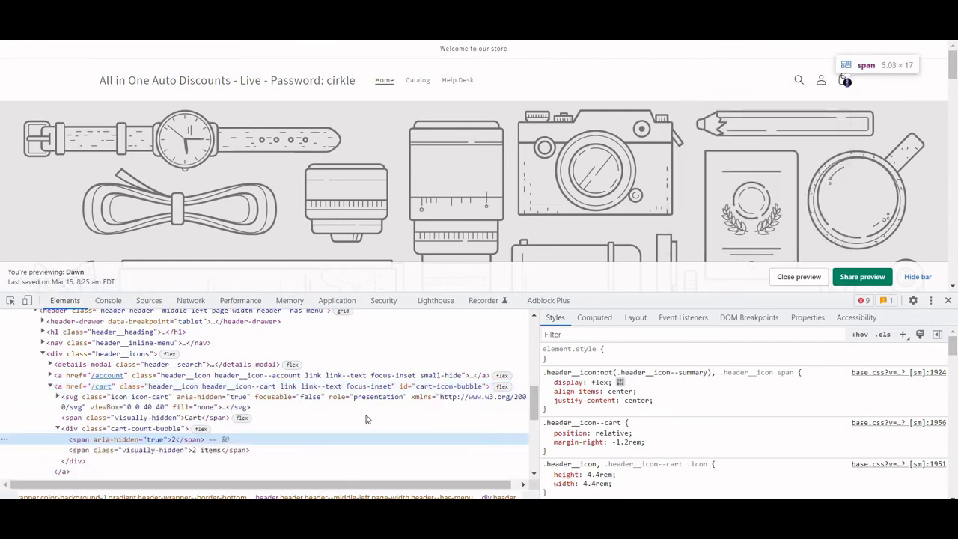
pyautogui.doubleClick(146, 428)
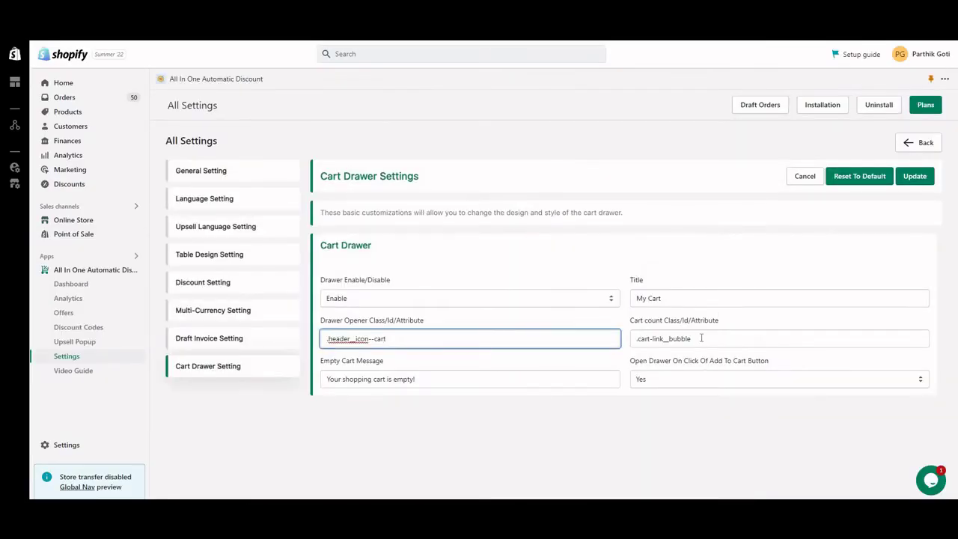
pyautogui.click(701, 337)
pyautogui.hotkey('ctrl', 'shift', 'Left')
pyautogui.hotkey('ctrl', 'shift', 'Left')
pyautogui.hotkey('ctrl', 'shift', 'Left')
pyautogui.hotkey('ctrl', 'shift', 'Left')
pyautogui.write('.cart-count-bubble')
pyautogui.click(916, 177)
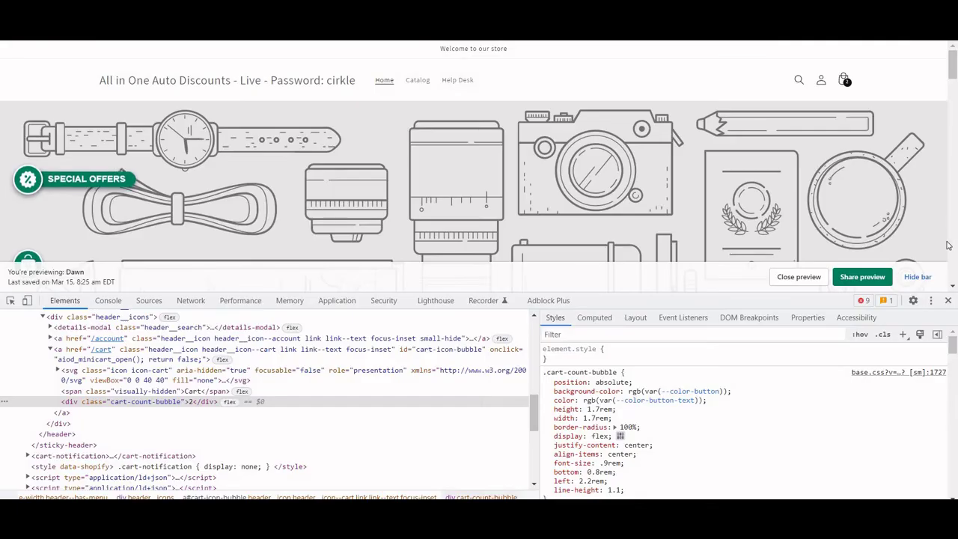
pyautogui.click(949, 300)
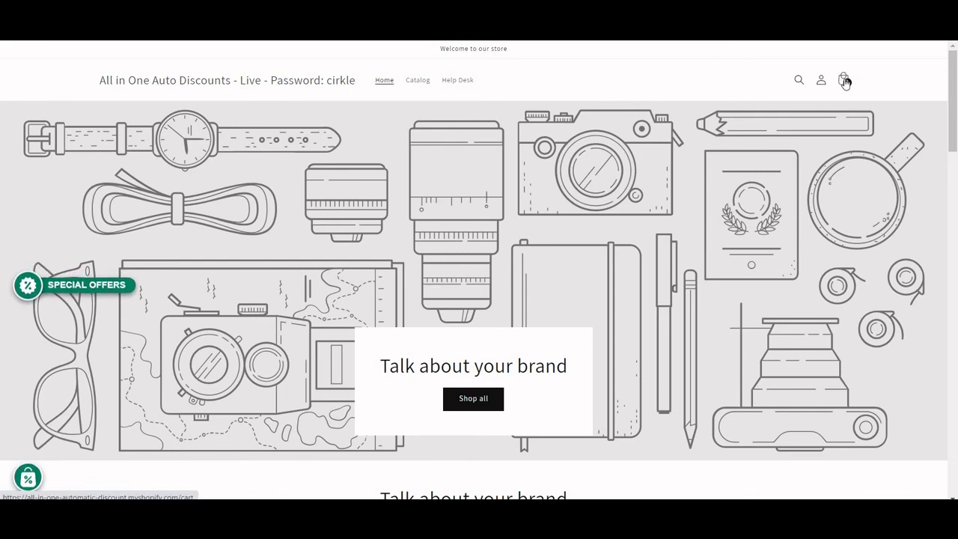
# Step: Open My Cart from the Dawn header cart icon and go to the Dimitri Open Back Dress page
pyautogui.click(844, 81)
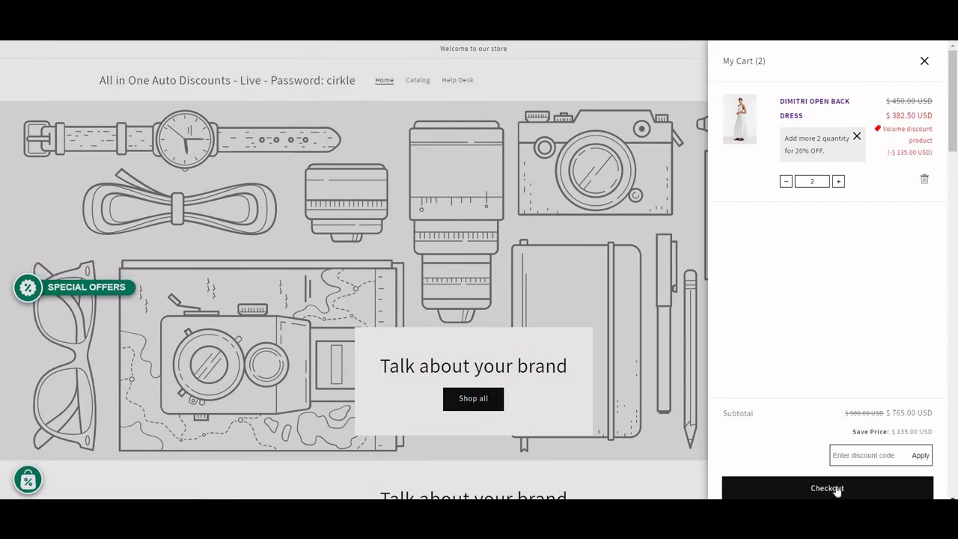
pyautogui.click(801, 103)
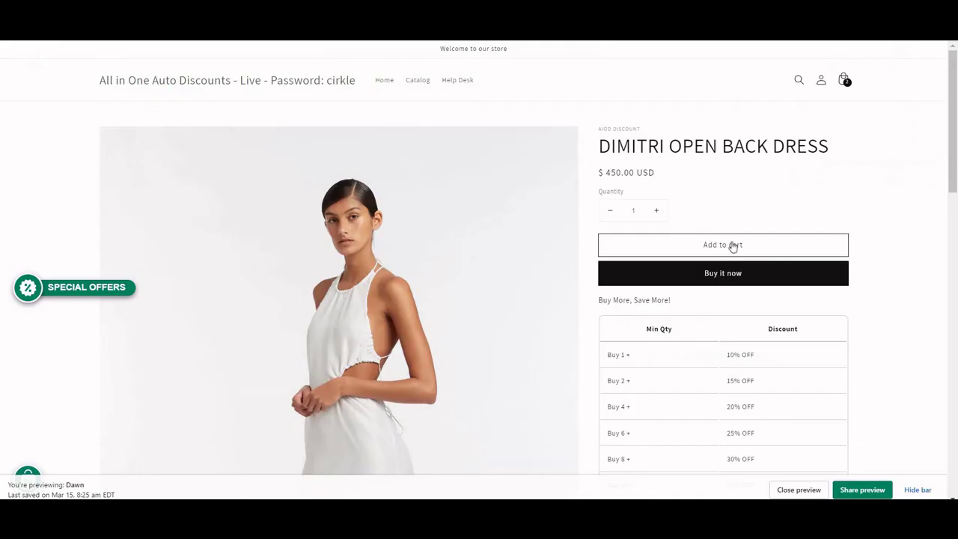
# Step: Add two more Dimitri dresses, reaching four at a $1,440.00 USD subtotal, and hide the preview bar
pyautogui.click(727, 244)
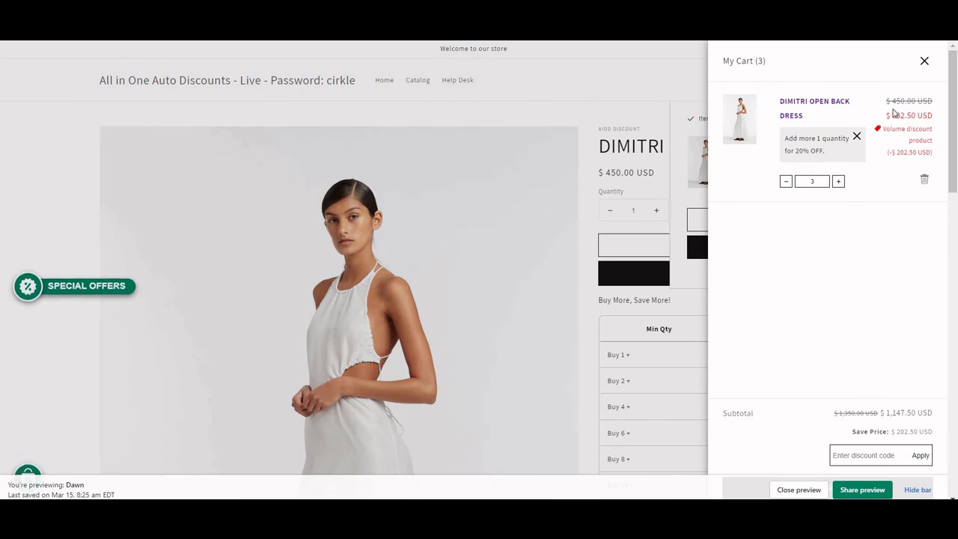
pyautogui.click(924, 62)
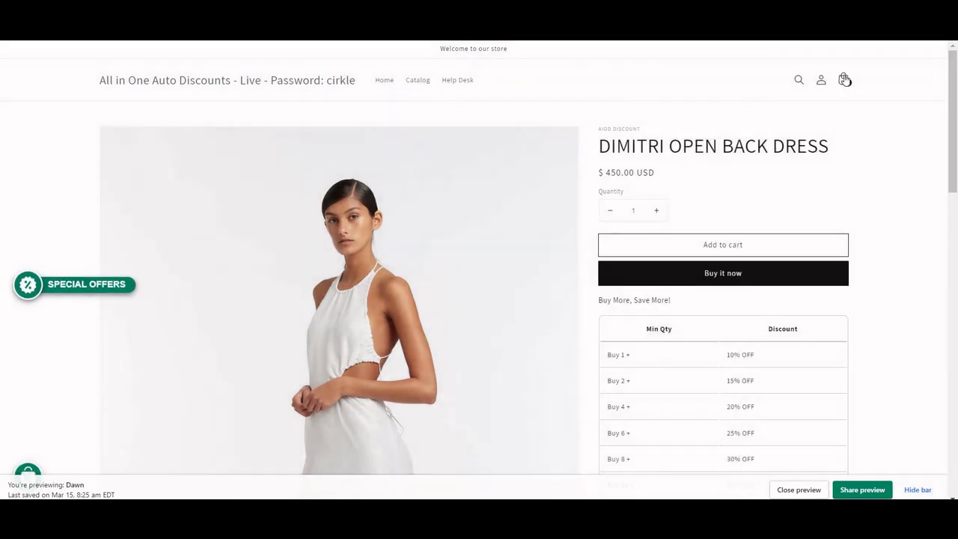
pyautogui.click(731, 243)
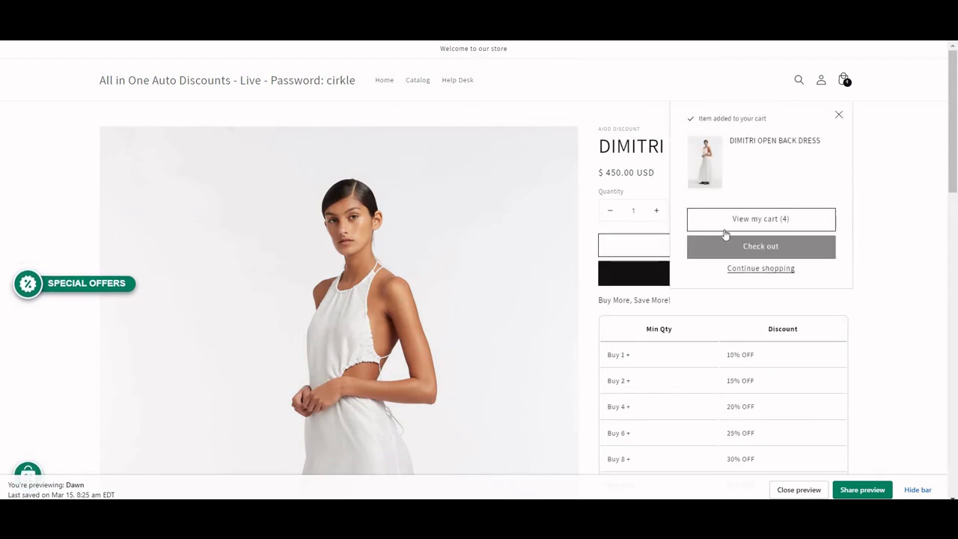
pyautogui.click(764, 217)
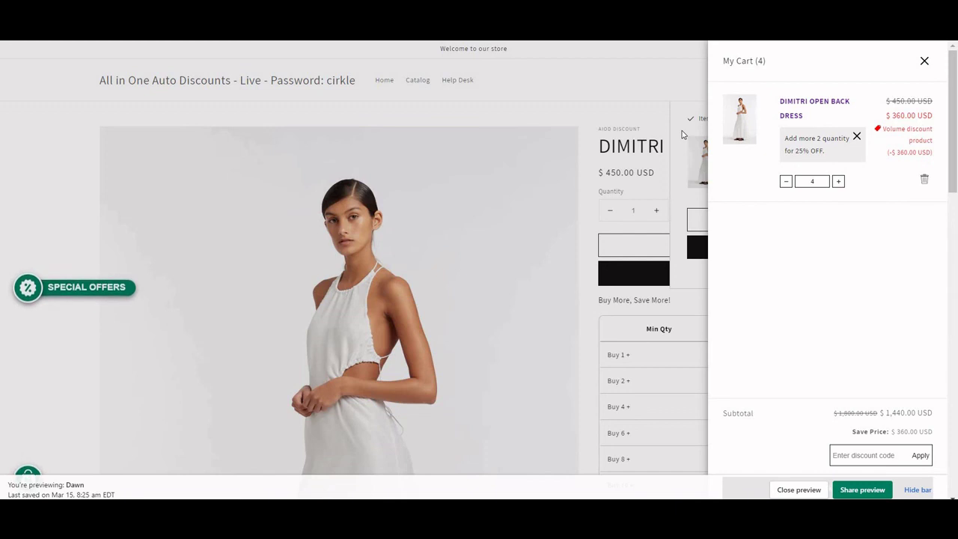
pyautogui.click(917, 489)
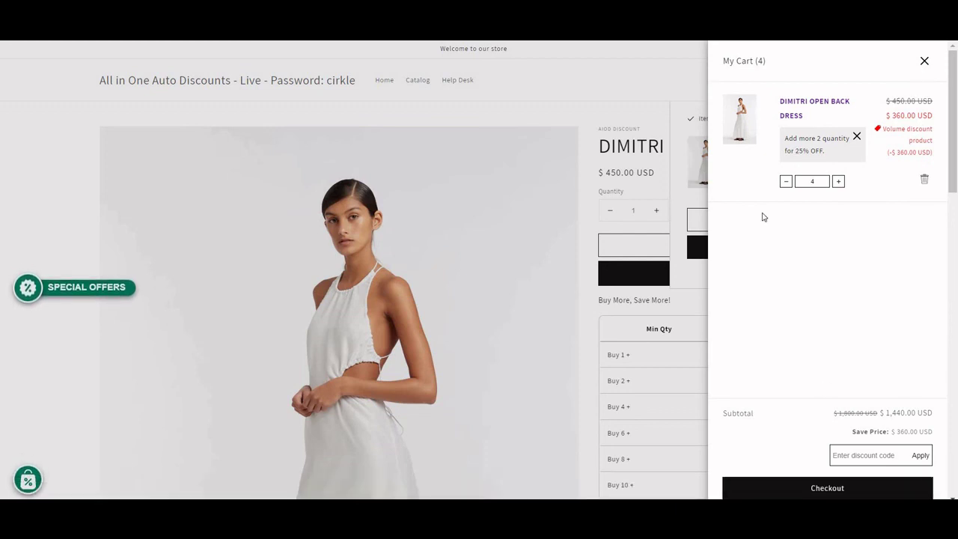
pyautogui.click(656, 107)
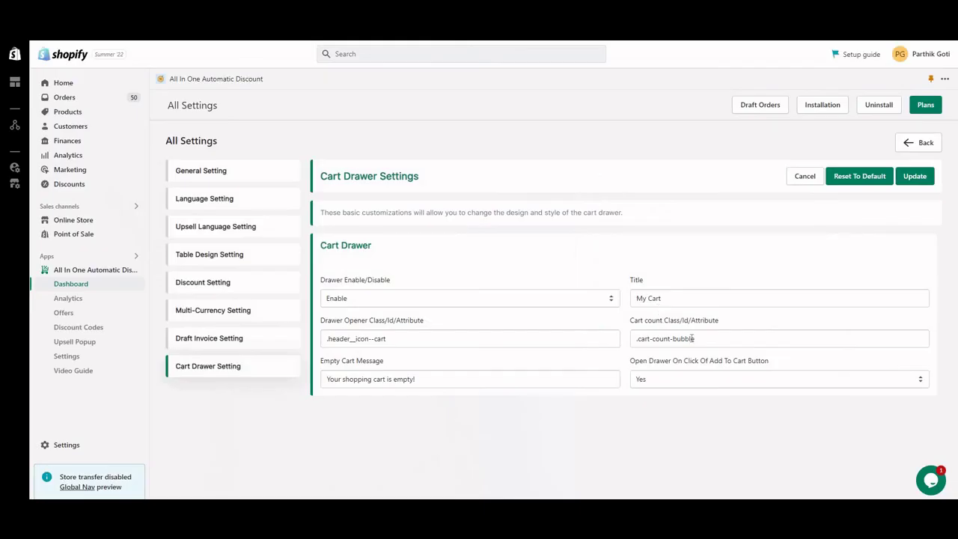
pyautogui.moveTo(695, 339); pyautogui.dragTo(642, 336)
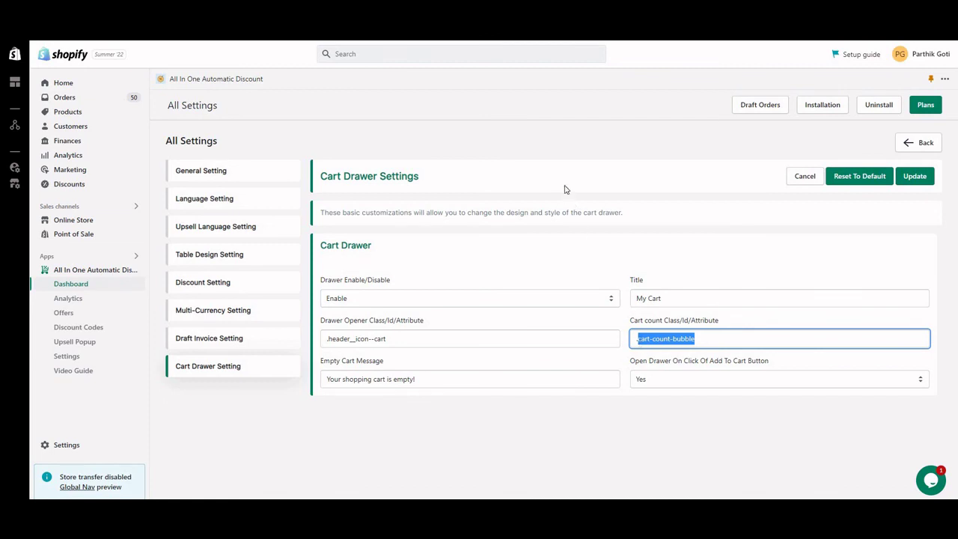
pyautogui.click(585, 122)
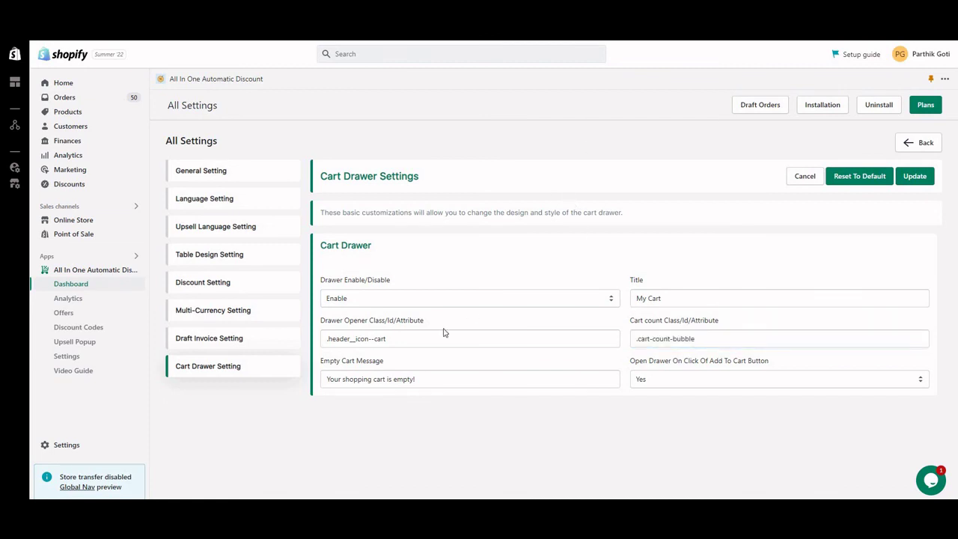